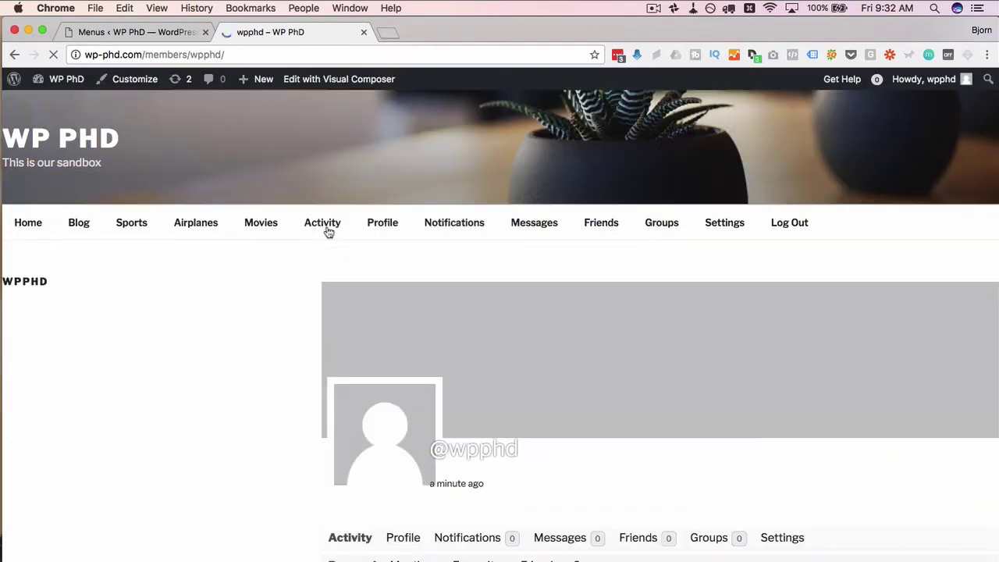
Write 'Everything is awesome!' in the profile's What's new box and post it.
{"action": "scroll", "coordinate": [250, 264], "scroll_direction": "down", "scroll_amount": 1}
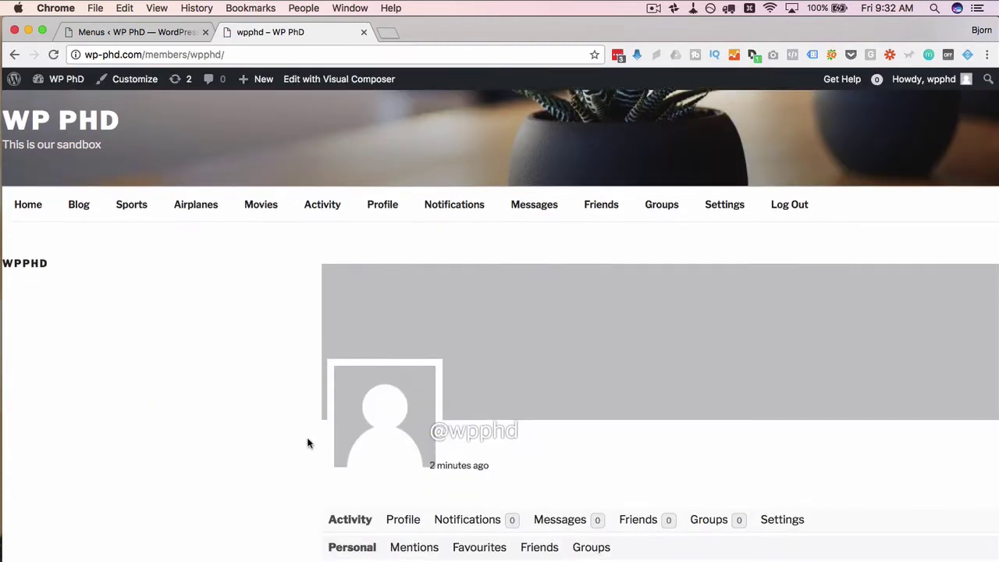
{"action": "scroll", "coordinate": [307, 442], "scroll_direction": "down", "scroll_amount": 5}
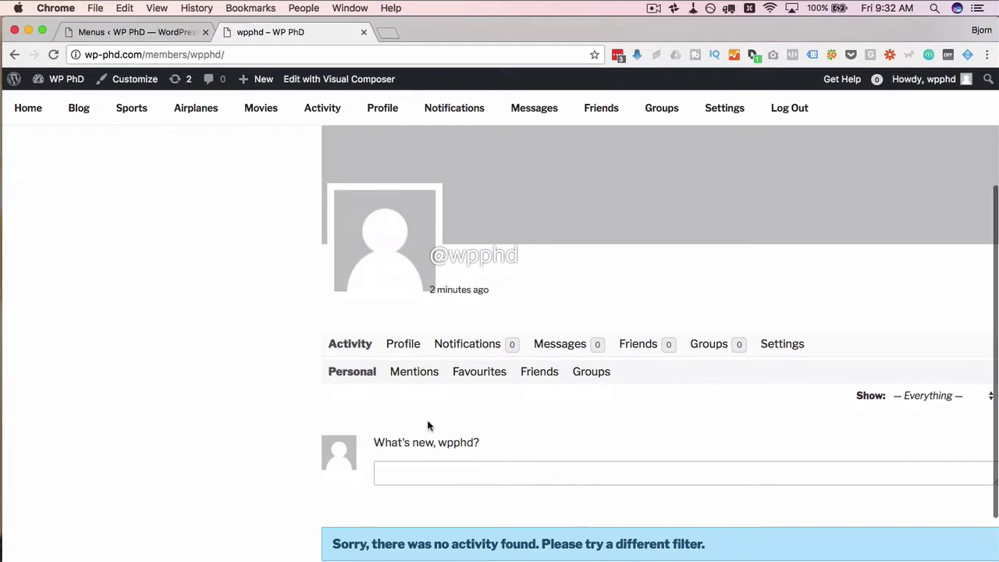
{"action": "scroll", "coordinate": [428, 426], "scroll_direction": "down", "scroll_amount": 4}
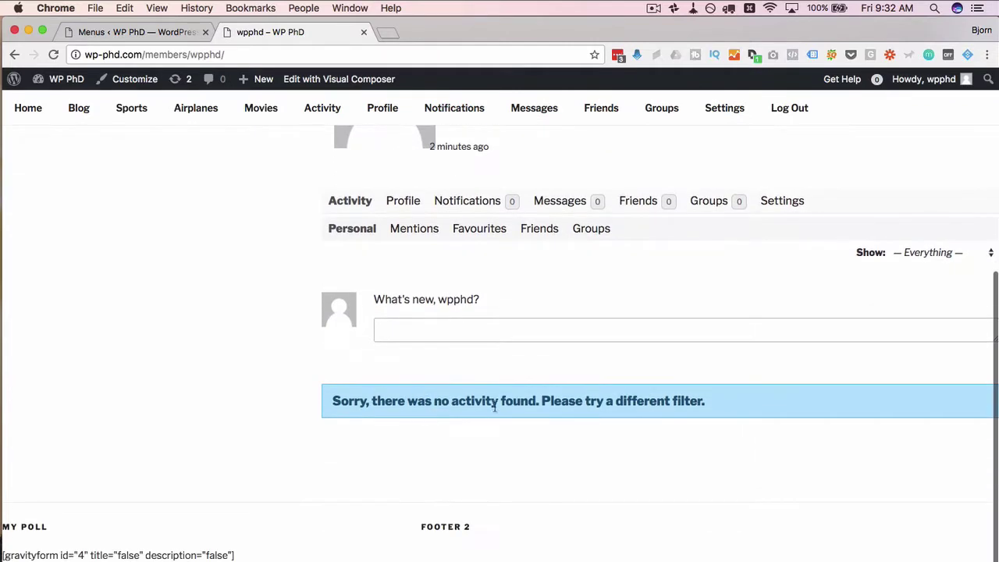
{"action": "left_click", "coordinate": [521, 329]}
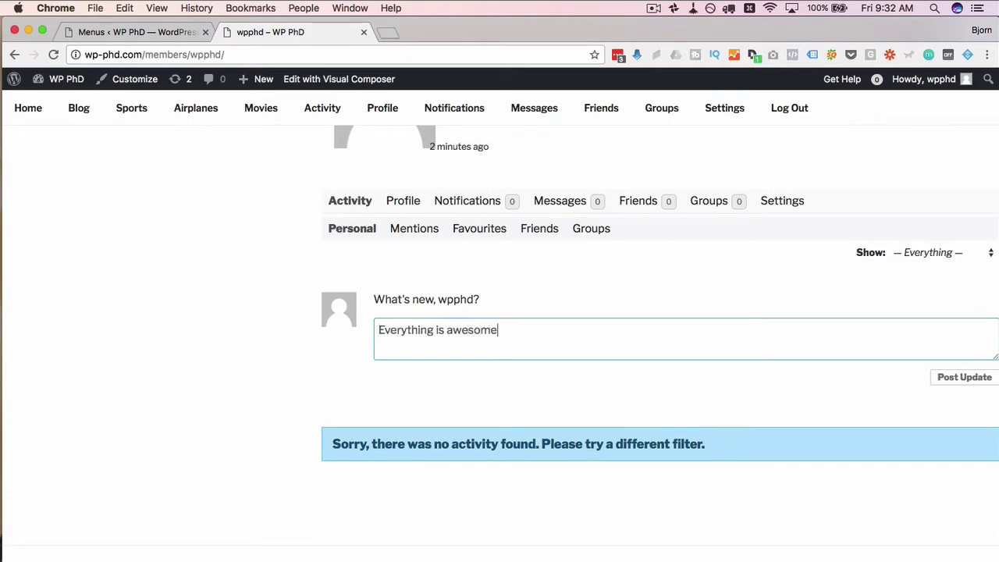
{"action": "left_click", "coordinate": [972, 379]}
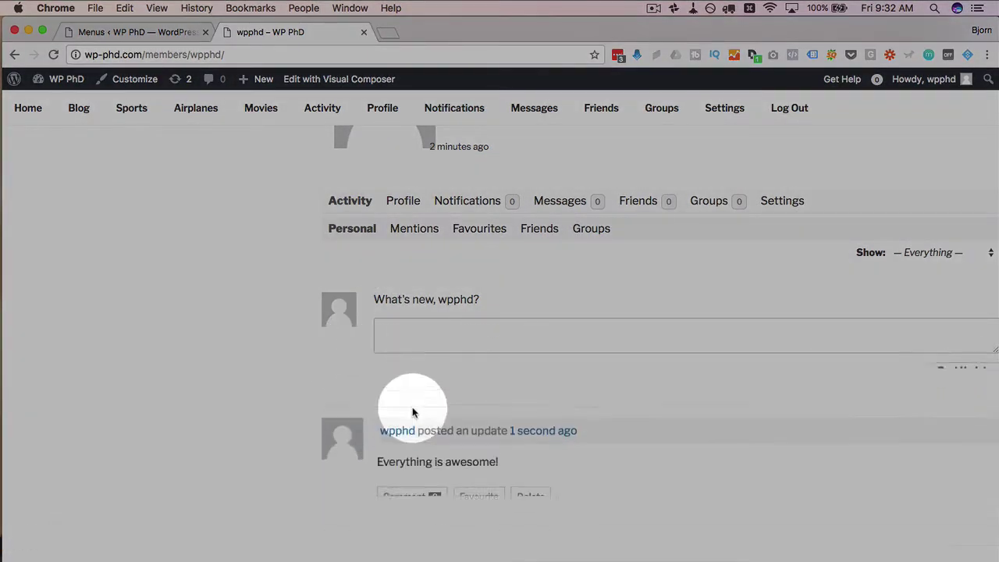
{"action": "scroll", "coordinate": [365, 387], "scroll_direction": "down", "scroll_amount": 1}
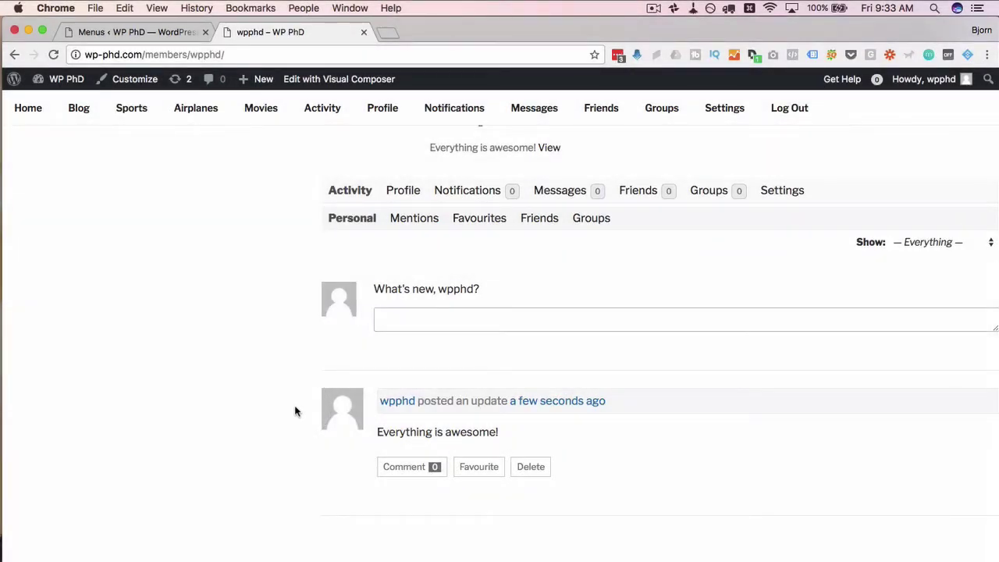
{"action": "scroll", "coordinate": [295, 411], "scroll_direction": "up", "scroll_amount": 5}
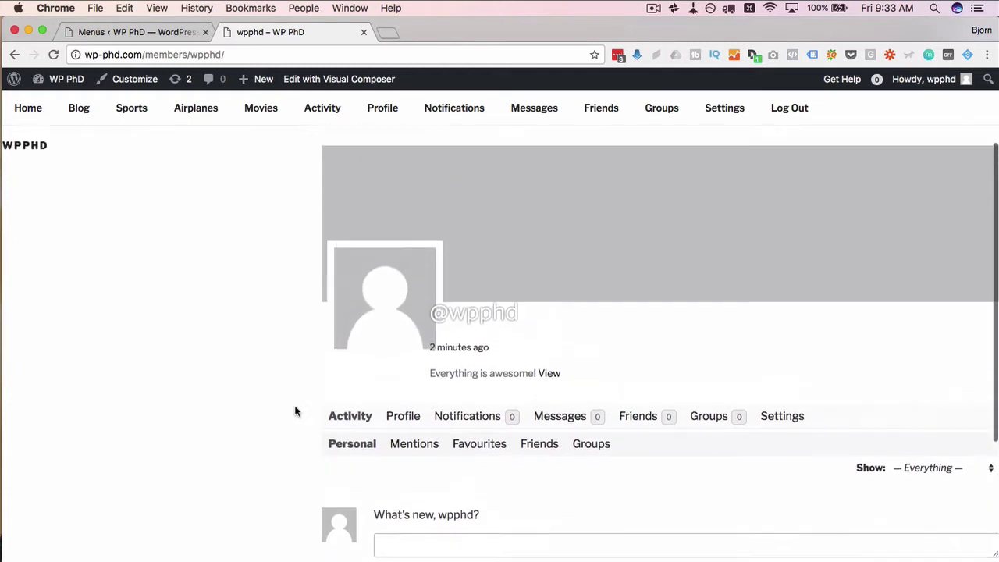
{"action": "scroll", "coordinate": [613, 430], "scroll_direction": "down", "scroll_amount": 3}
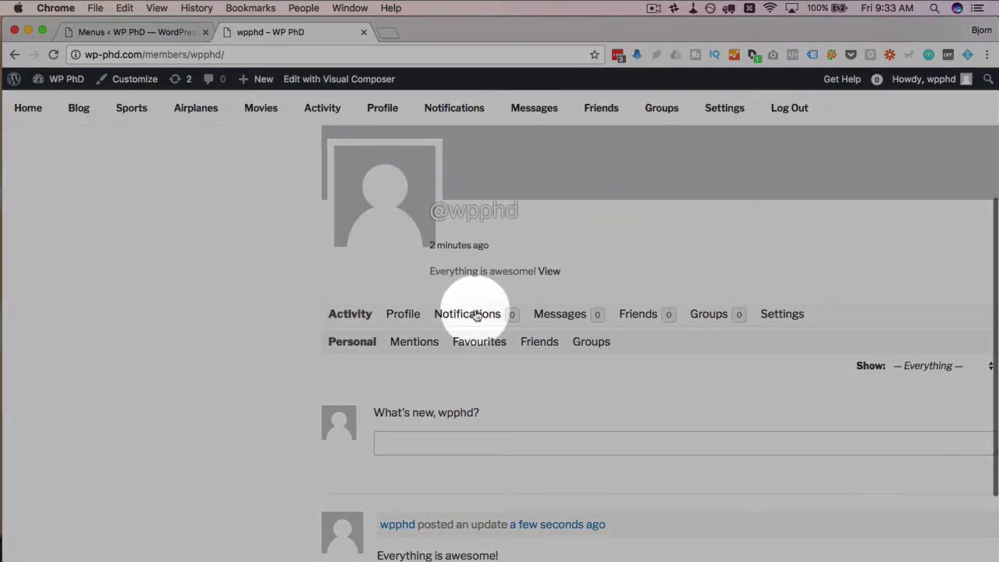
{"action": "scroll", "coordinate": [241, 359], "scroll_direction": "up", "scroll_amount": 4}
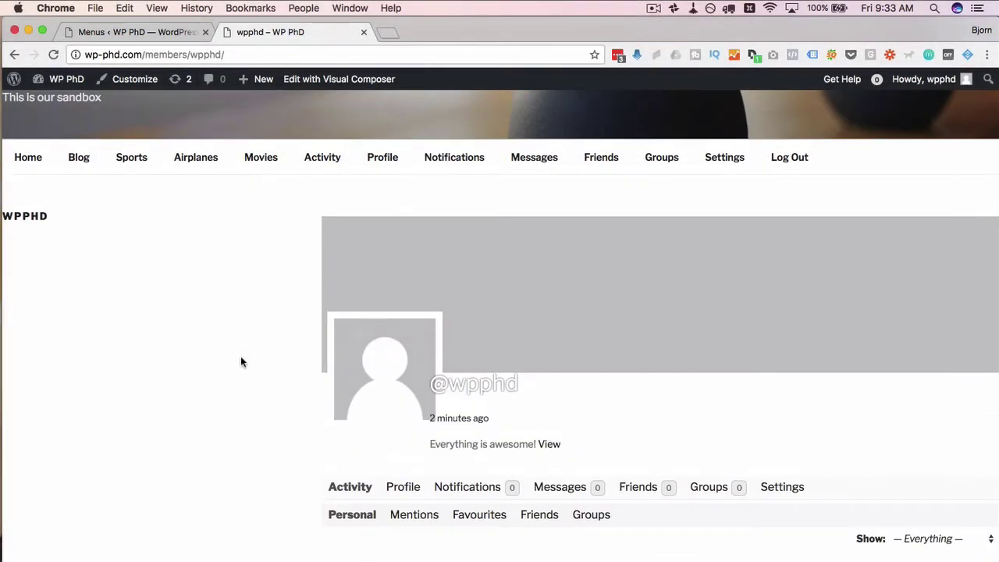
{"action": "scroll", "coordinate": [240, 359], "scroll_direction": "down", "scroll_amount": 2}
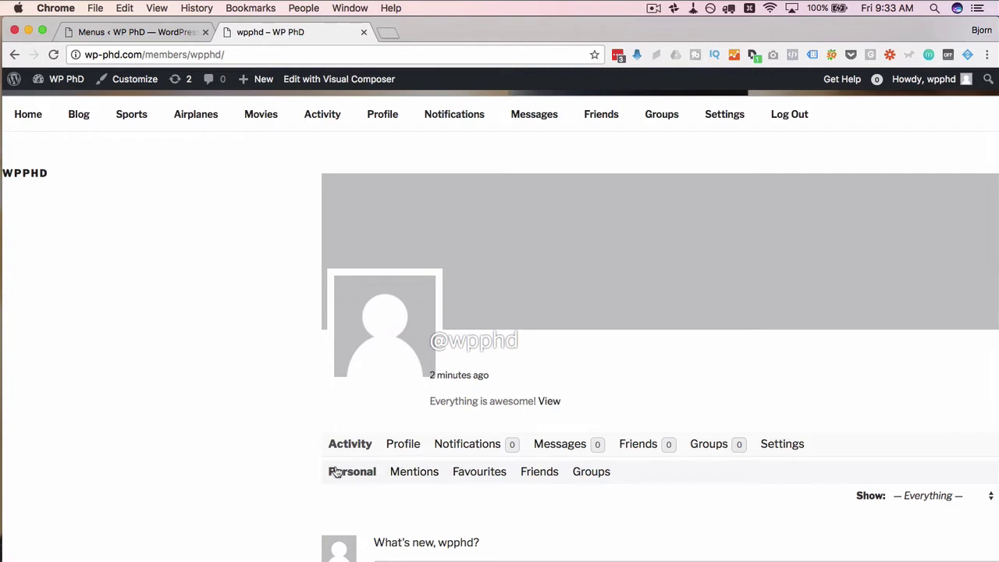
{"action": "scroll", "coordinate": [335, 472], "scroll_direction": "down", "scroll_amount": 6}
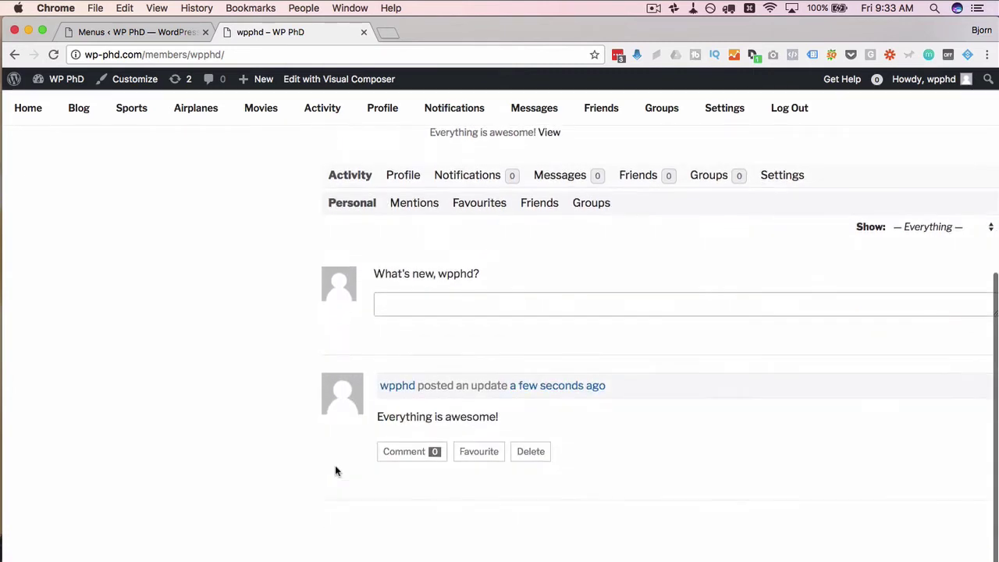
{"action": "scroll", "coordinate": [636, 410], "scroll_direction": "up", "scroll_amount": 5}
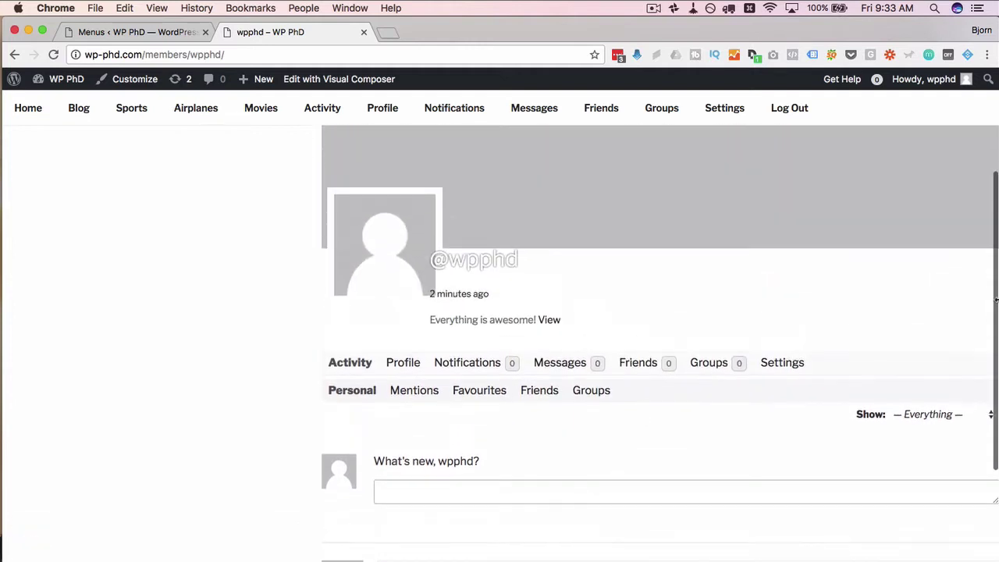
{"action": "scroll", "coordinate": [835, 271], "scroll_direction": "up", "scroll_amount": 5}
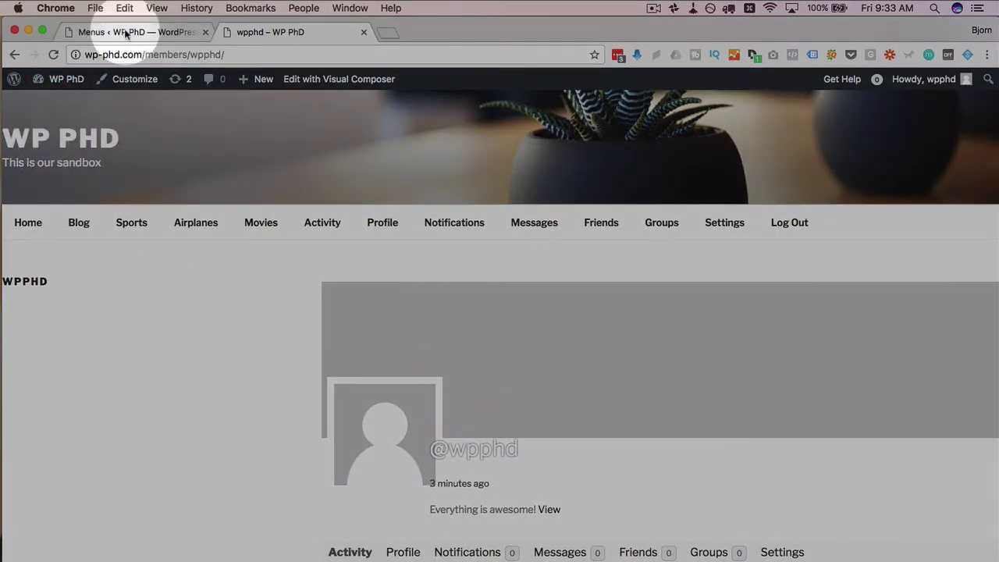
In Add Themes, filter the theme directory to BuddyPress-compatible themes.
{"action": "left_click", "coordinate": [124, 33]}
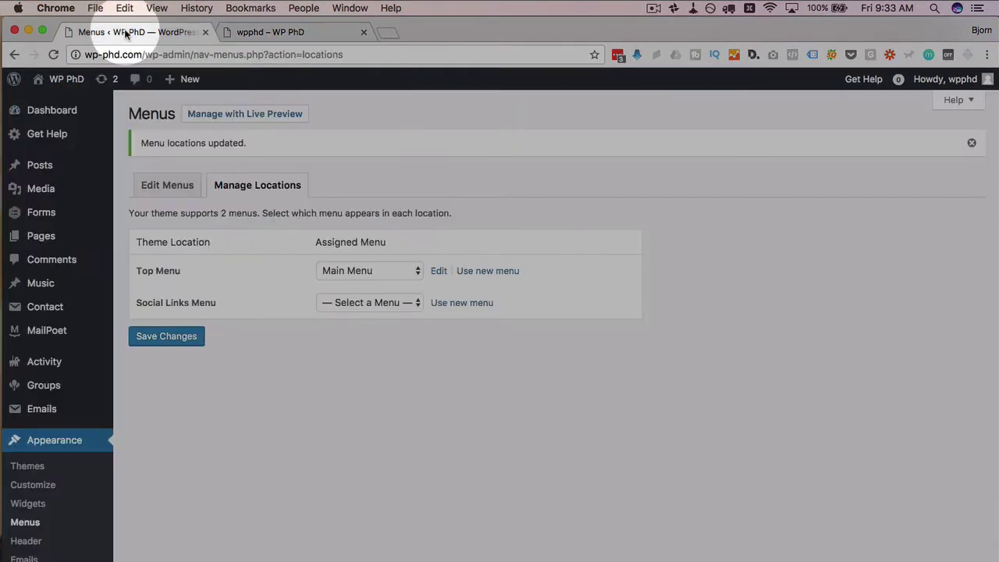
{"action": "scroll", "coordinate": [75, 385], "scroll_direction": "down", "scroll_amount": 2}
{"action": "scroll", "coordinate": [75, 385], "scroll_direction": "down", "scroll_amount": 1}
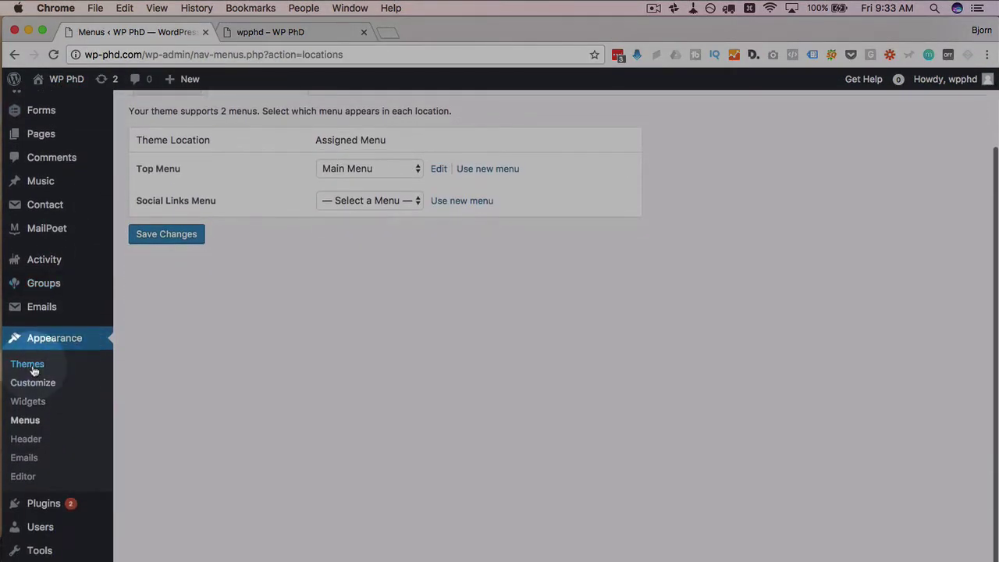
{"action": "left_click", "coordinate": [30, 364]}
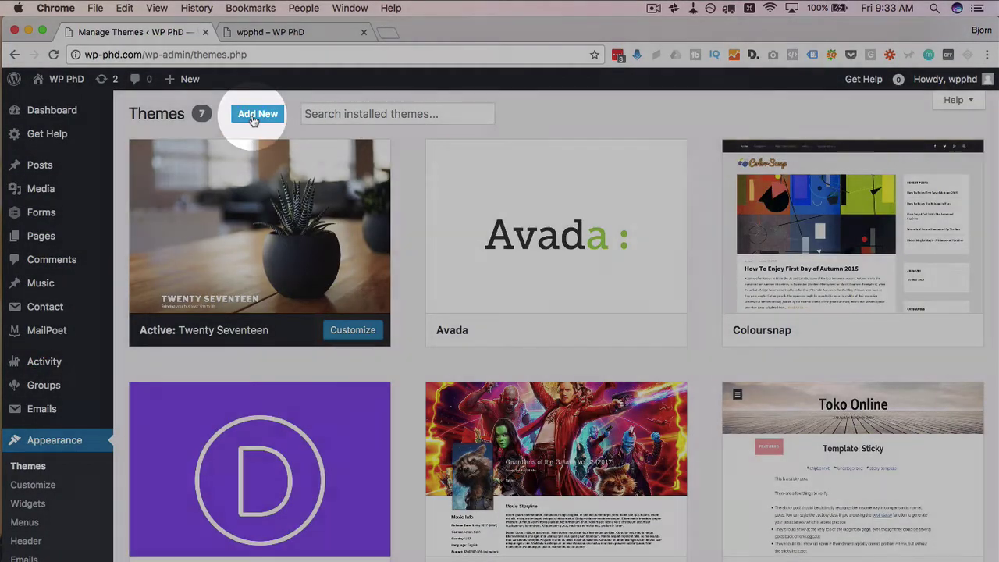
{"action": "left_click", "coordinate": [253, 115]}
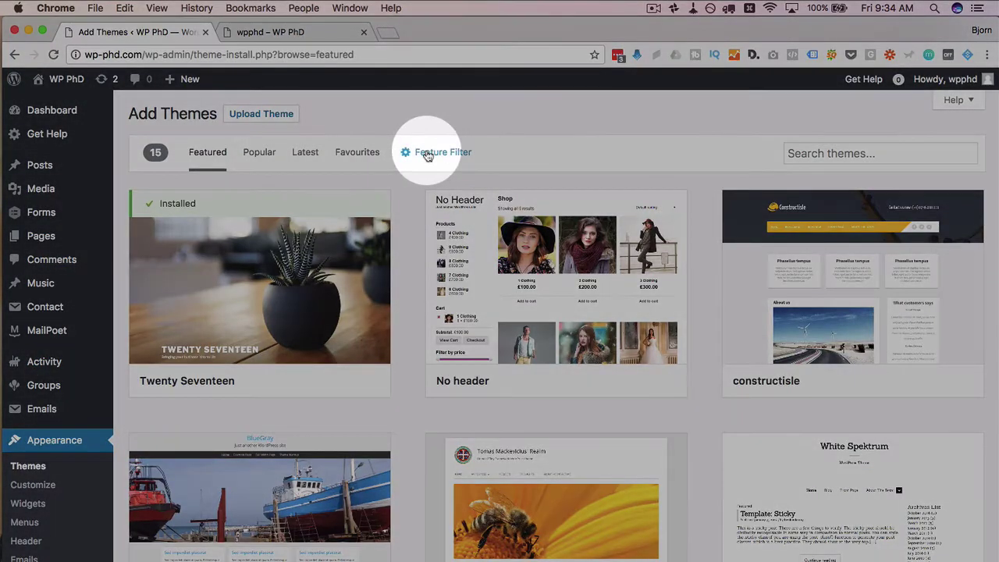
{"action": "left_click", "coordinate": [427, 153]}
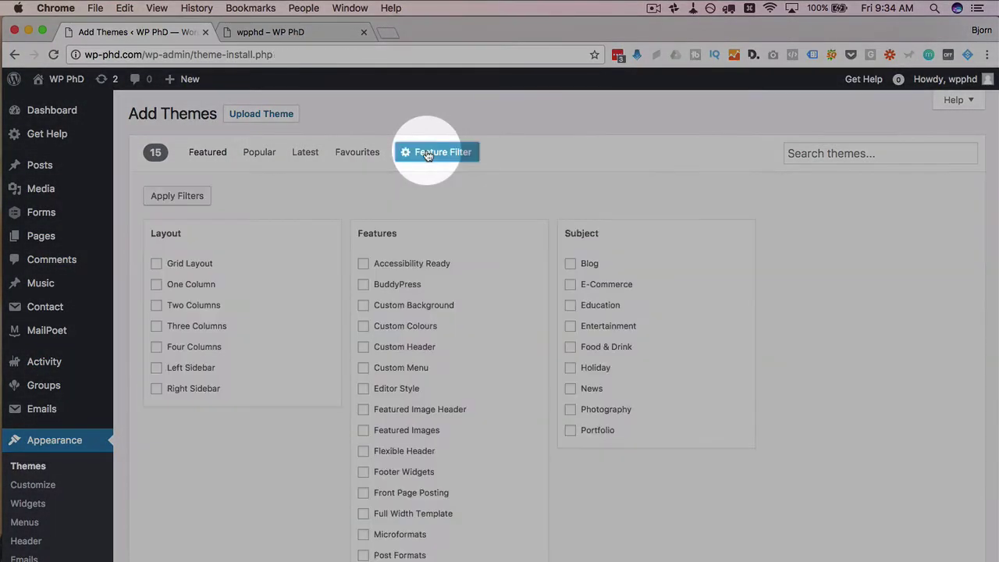
{"action": "left_click", "coordinate": [364, 286]}
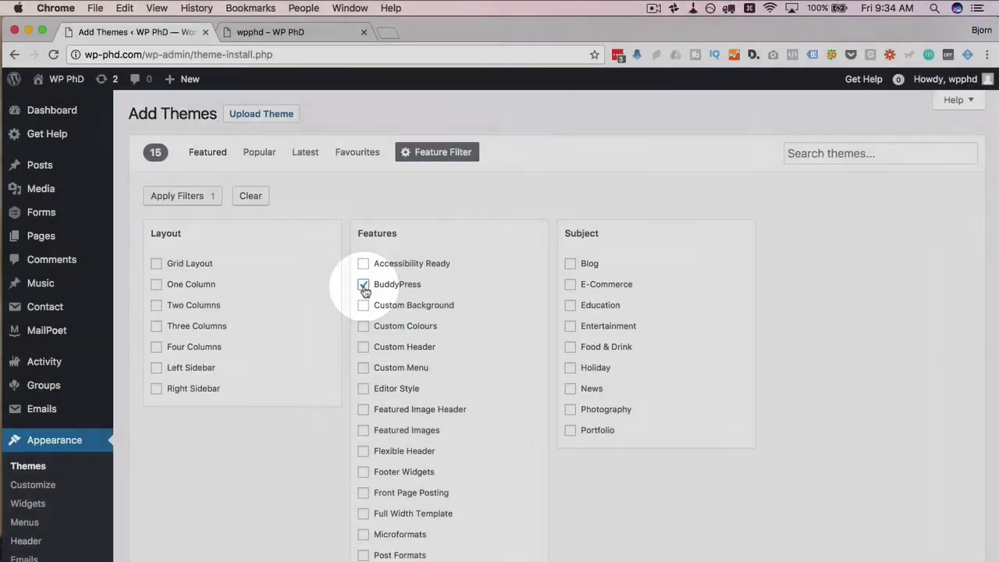
{"action": "scroll", "coordinate": [330, 323], "scroll_direction": "down", "scroll_amount": 5}
{"action": "left_click", "coordinate": [173, 525]}
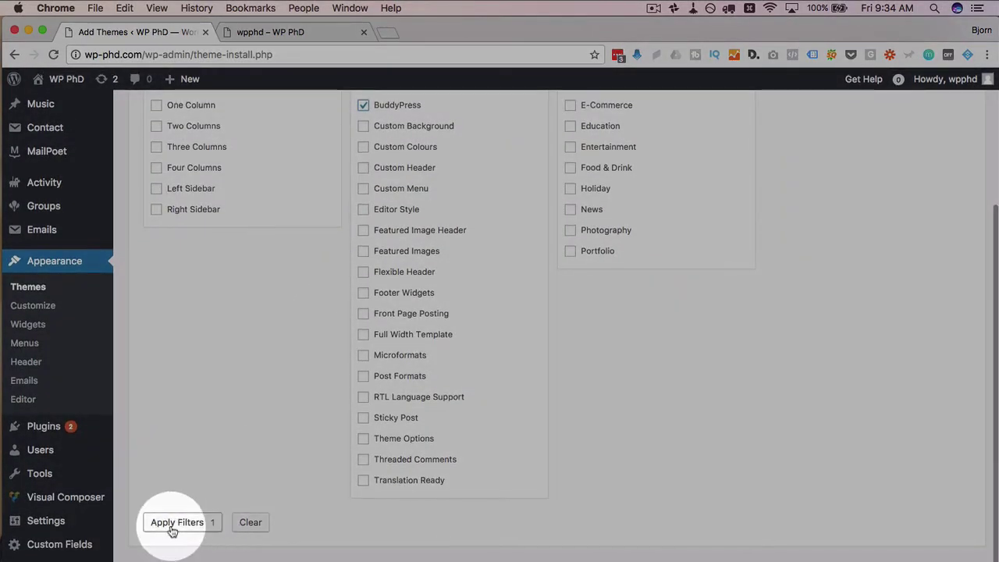
{"action": "scroll", "coordinate": [344, 360], "scroll_direction": "up", "scroll_amount": 2}
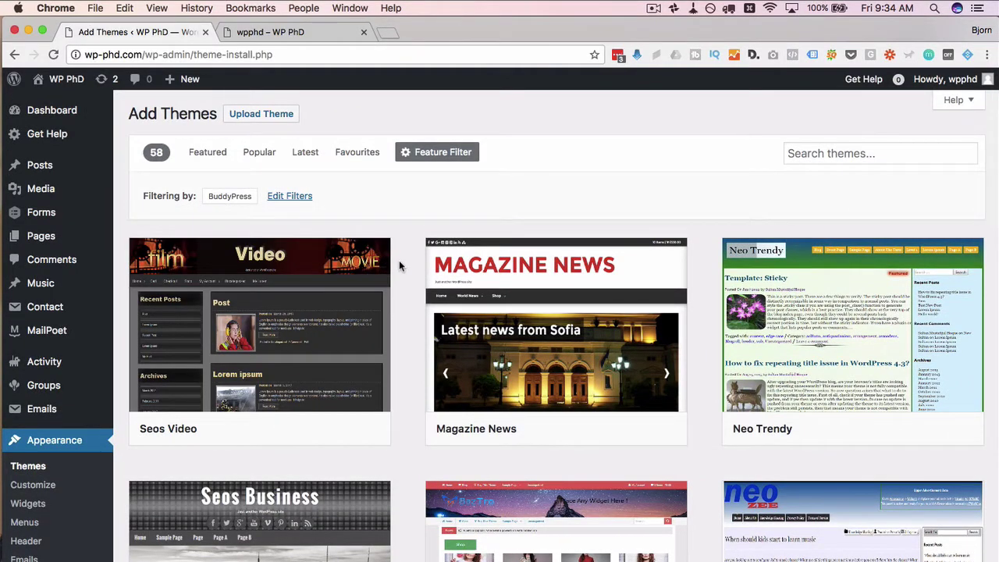
Install the evolve theme from the filtered results and activate it.
{"action": "scroll", "coordinate": [399, 266], "scroll_direction": "down", "scroll_amount": 5}
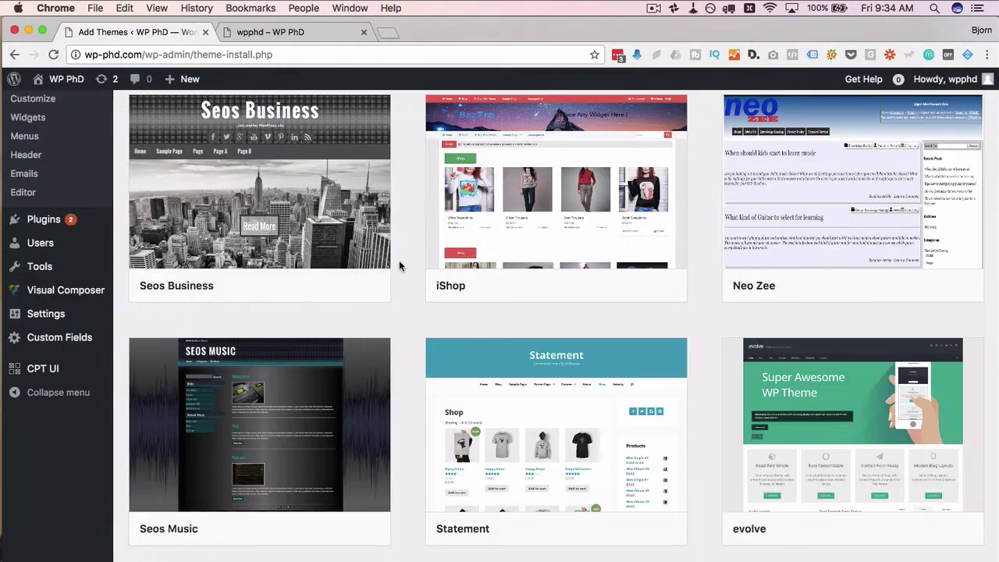
{"action": "scroll", "coordinate": [399, 266], "scroll_direction": "down", "scroll_amount": 3}
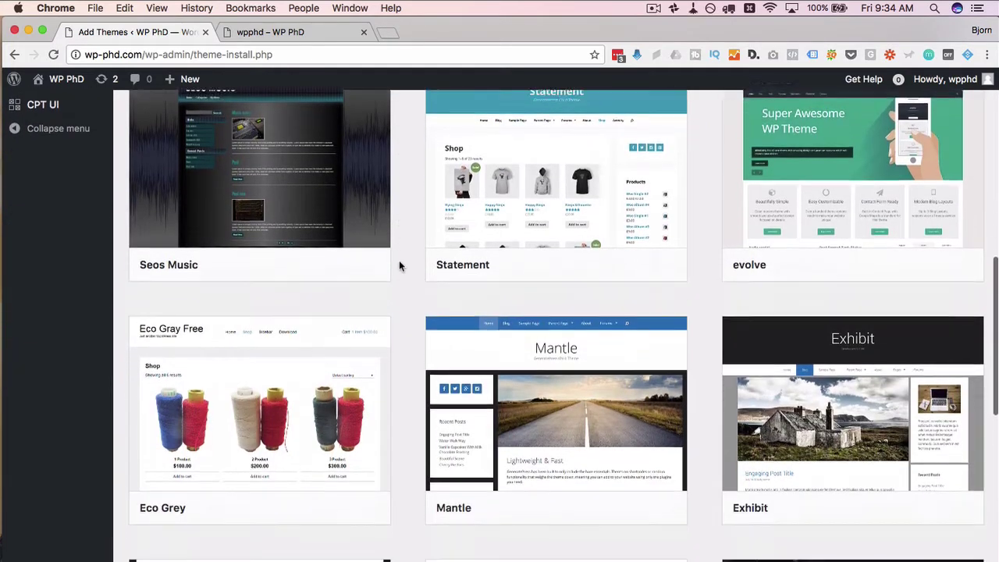
{"action": "scroll", "coordinate": [399, 265], "scroll_direction": "down", "scroll_amount": 6}
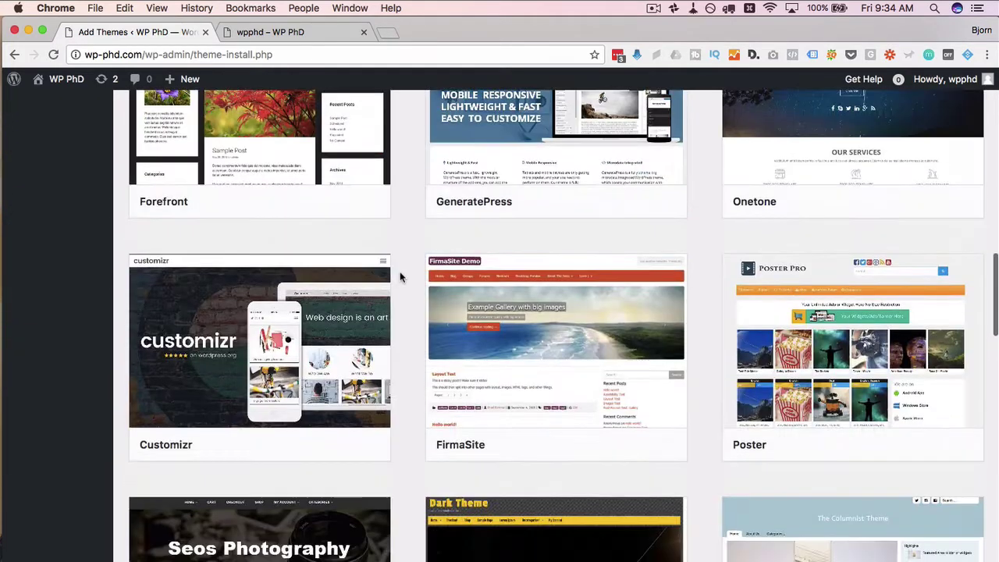
{"action": "scroll", "coordinate": [400, 277], "scroll_direction": "up", "scroll_amount": 7}
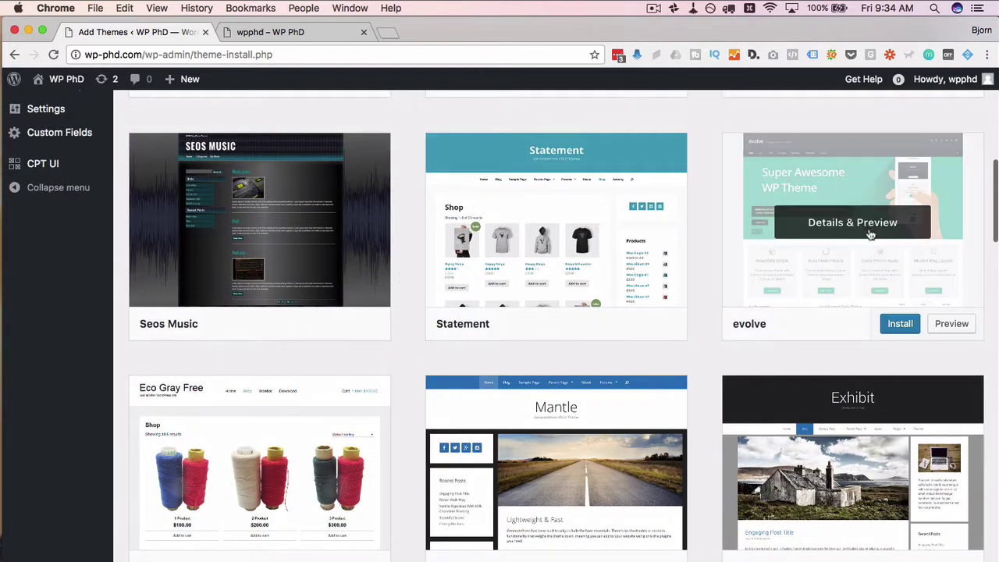
{"action": "left_click", "coordinate": [900, 325]}
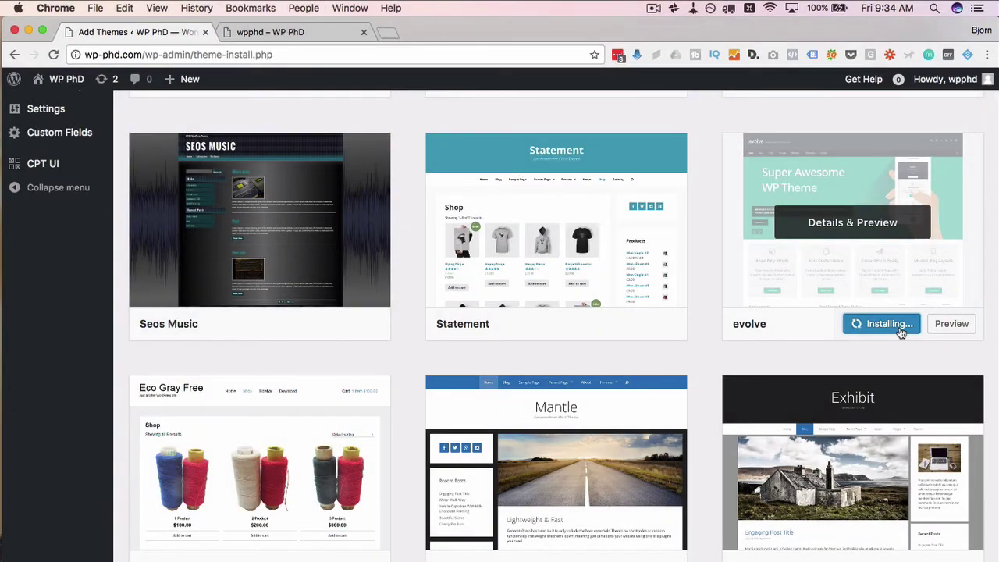
{"action": "left_click", "coordinate": [883, 326]}
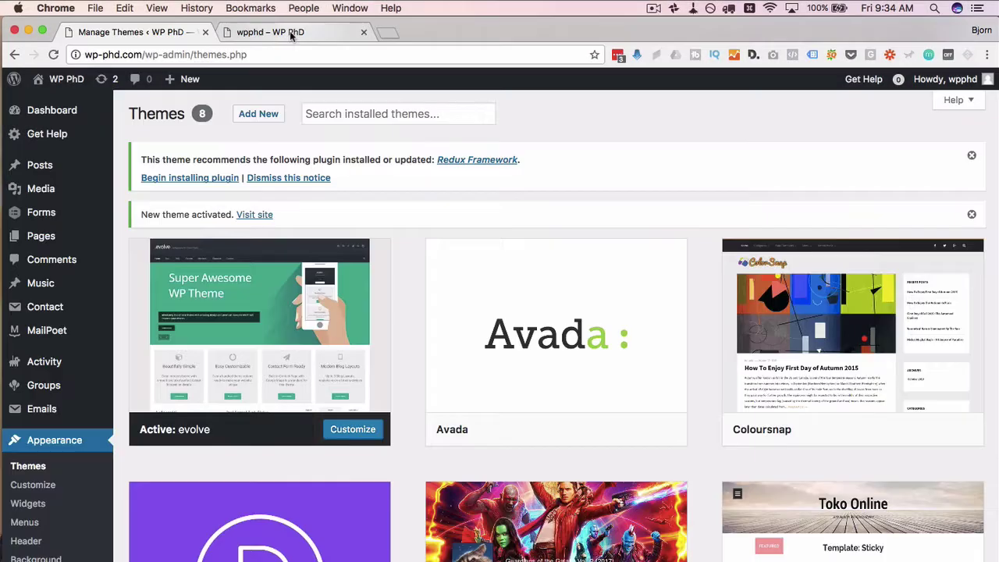
{"action": "left_click", "coordinate": [289, 31]}
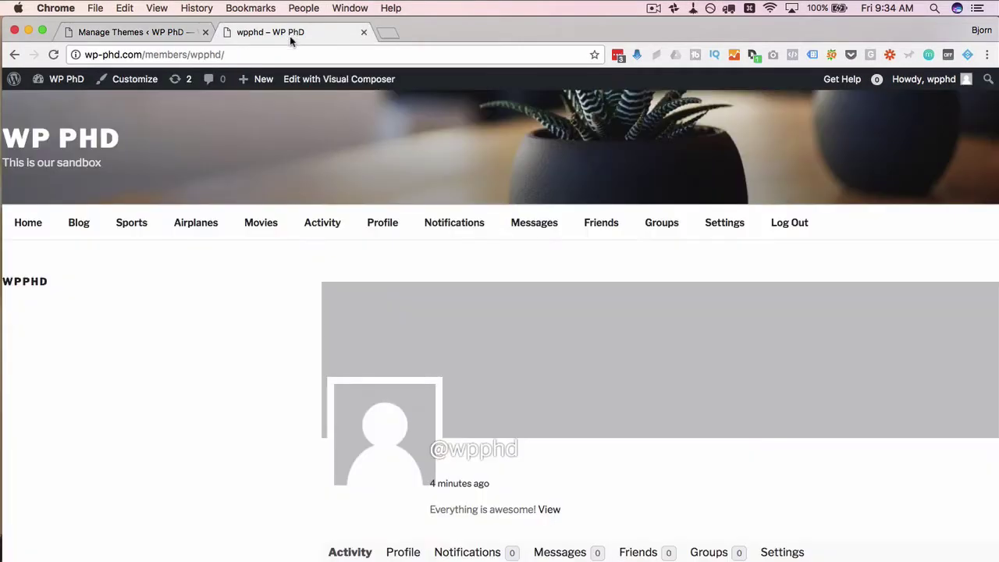
{"action": "left_click", "coordinate": [53, 53]}
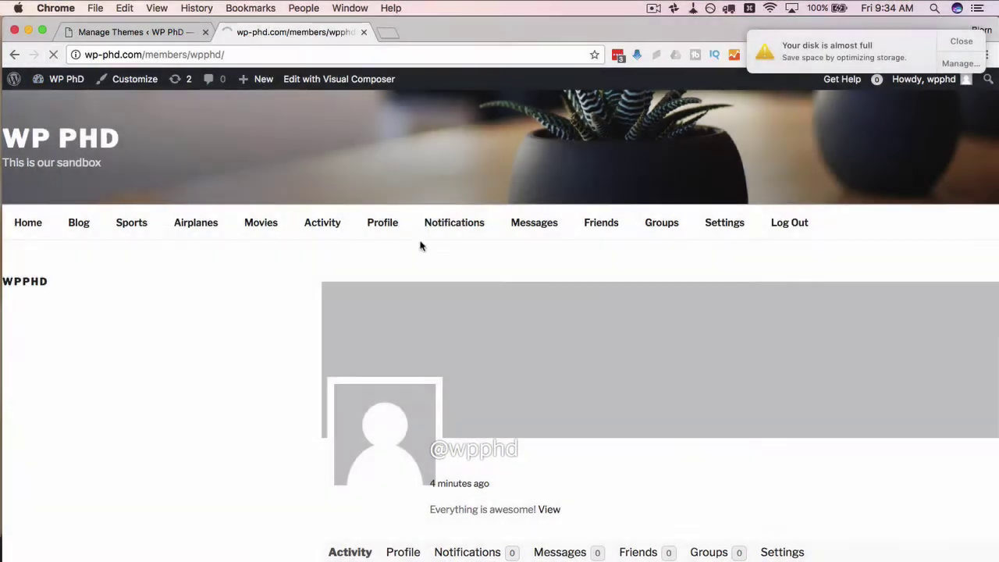
{"action": "scroll", "coordinate": [50, 326], "scroll_direction": "down", "scroll_amount": 5}
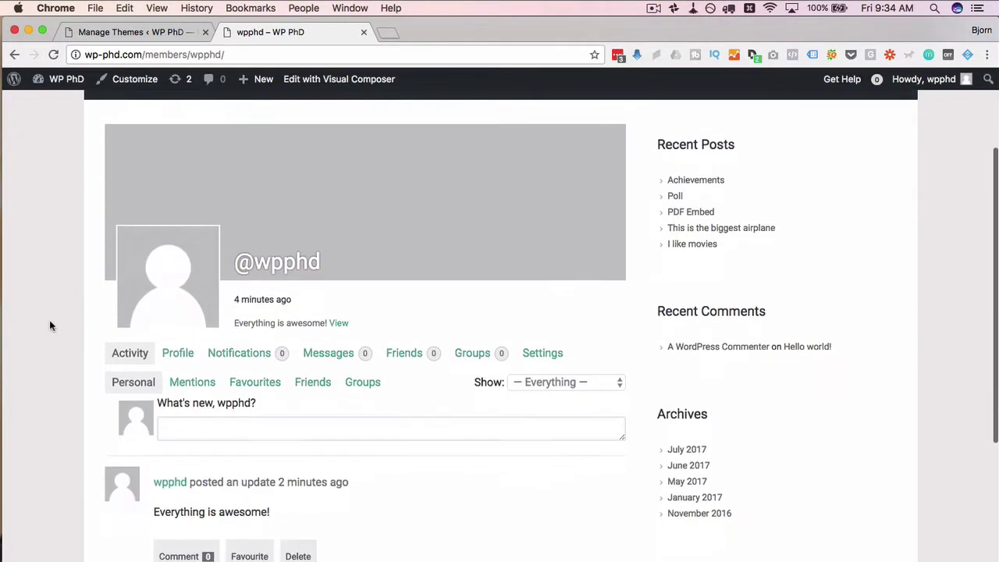
{"action": "scroll", "coordinate": [49, 326], "scroll_direction": "down", "scroll_amount": 1}
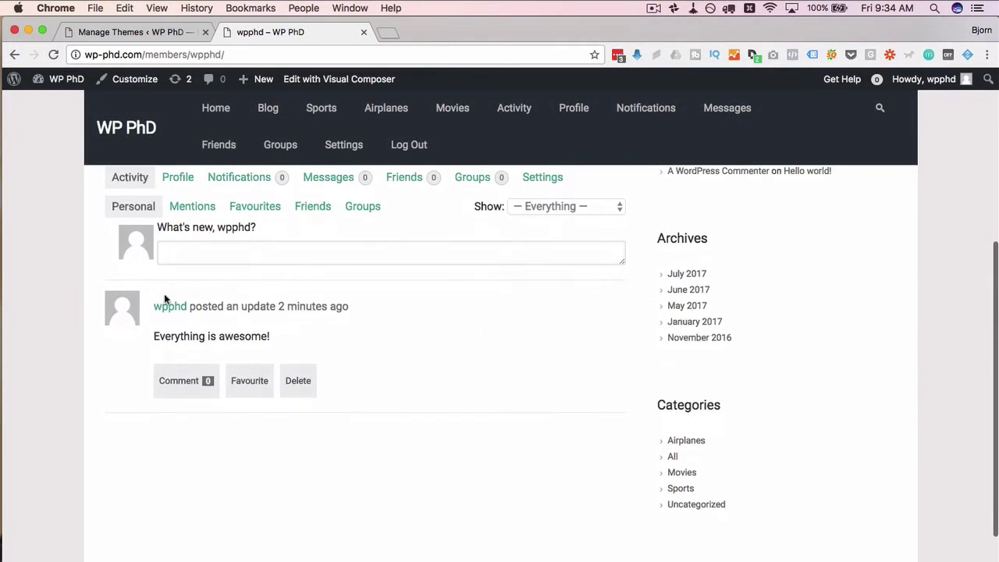
{"action": "scroll", "coordinate": [117, 382], "scroll_direction": "up", "scroll_amount": 5}
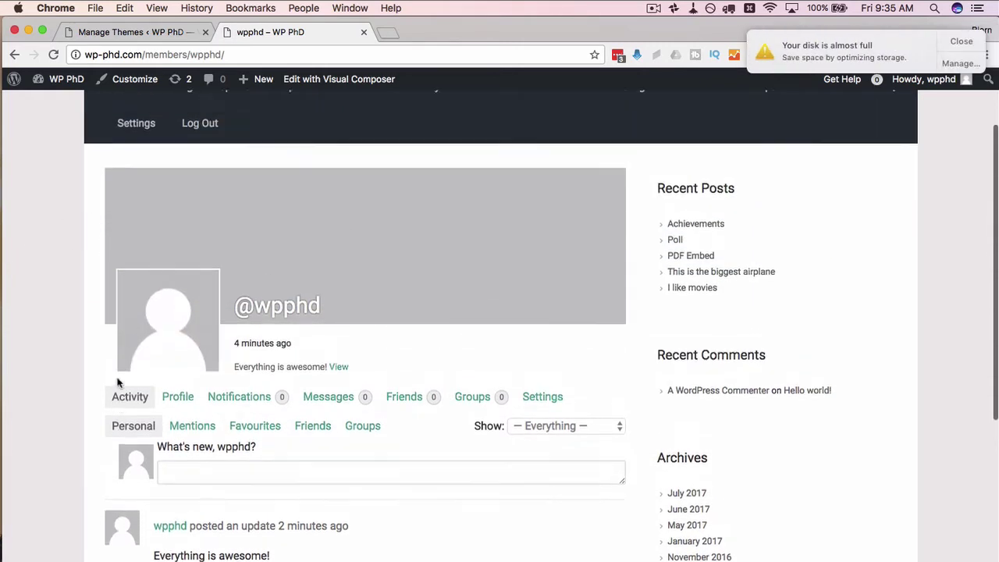
{"action": "scroll", "coordinate": [155, 367], "scroll_direction": "down", "scroll_amount": 1}
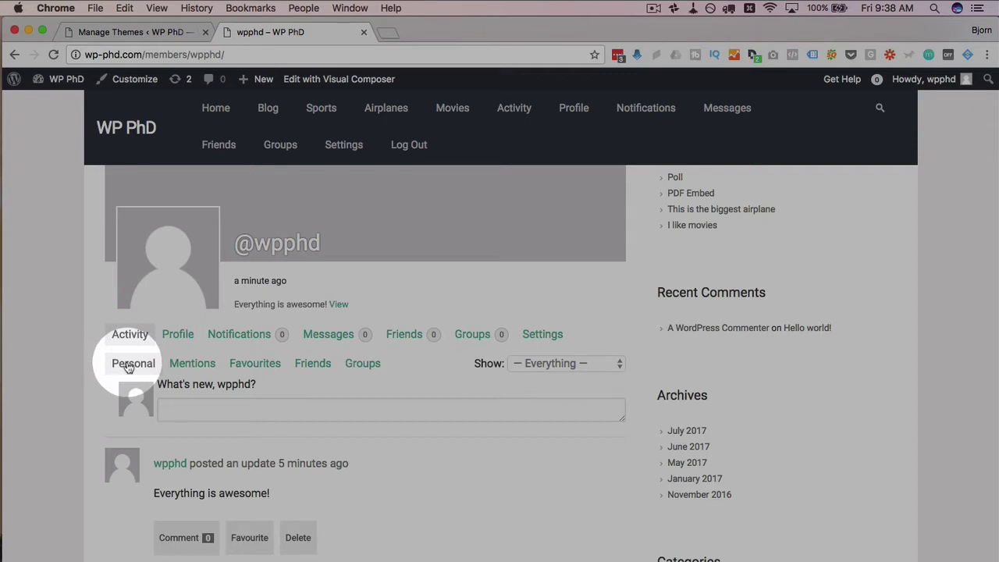
From Mentions, mark the 'Everything is awesome!' update as a favourite.
{"action": "scroll", "coordinate": [156, 383], "scroll_direction": "down", "scroll_amount": 1}
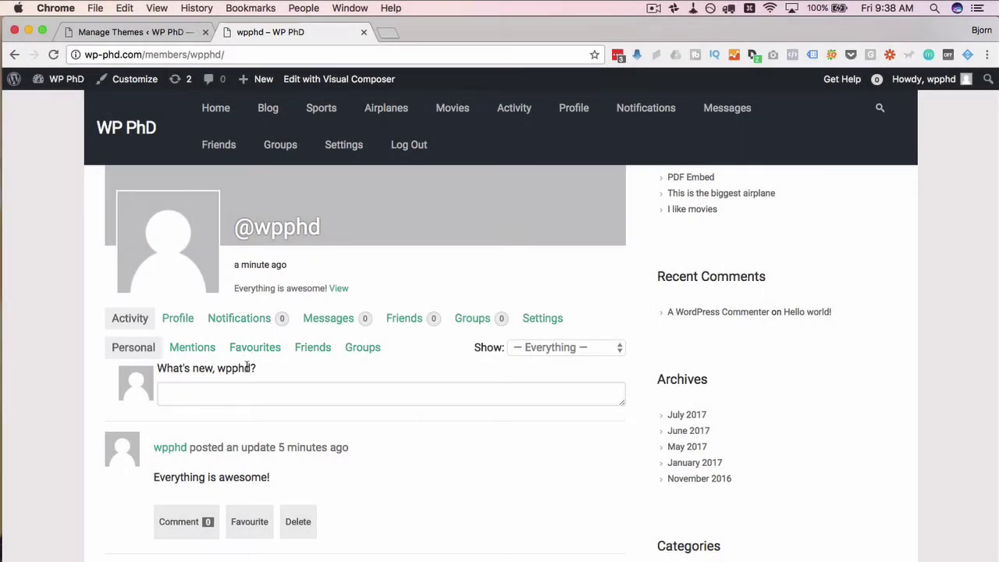
{"action": "left_click", "coordinate": [193, 347]}
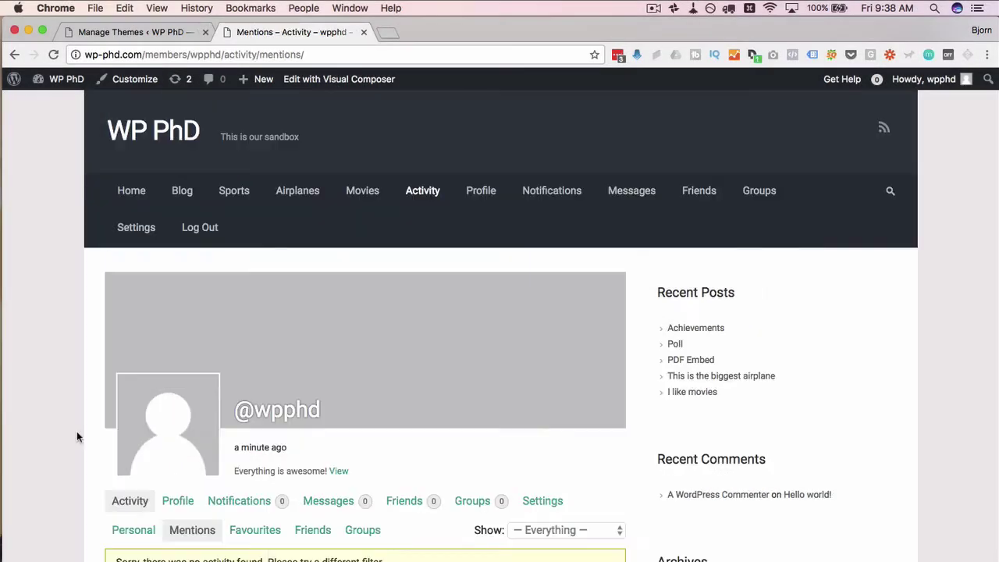
{"action": "scroll", "coordinate": [315, 375], "scroll_direction": "down", "scroll_amount": 3}
{"action": "scroll", "coordinate": [275, 401], "scroll_direction": "down", "scroll_amount": 1}
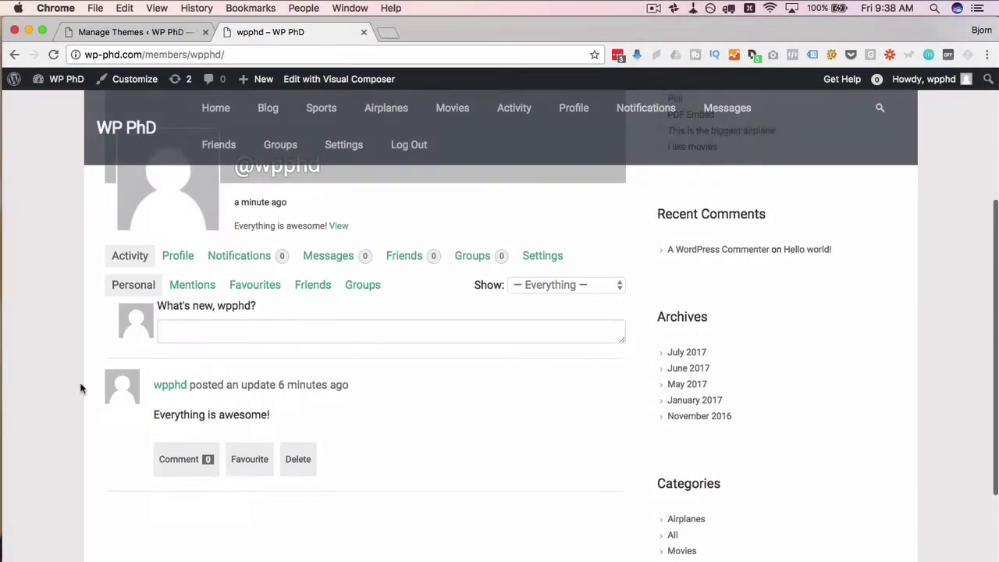
{"action": "left_click_drag", "start_coordinate": [271, 395], "coordinate": [123, 397]}
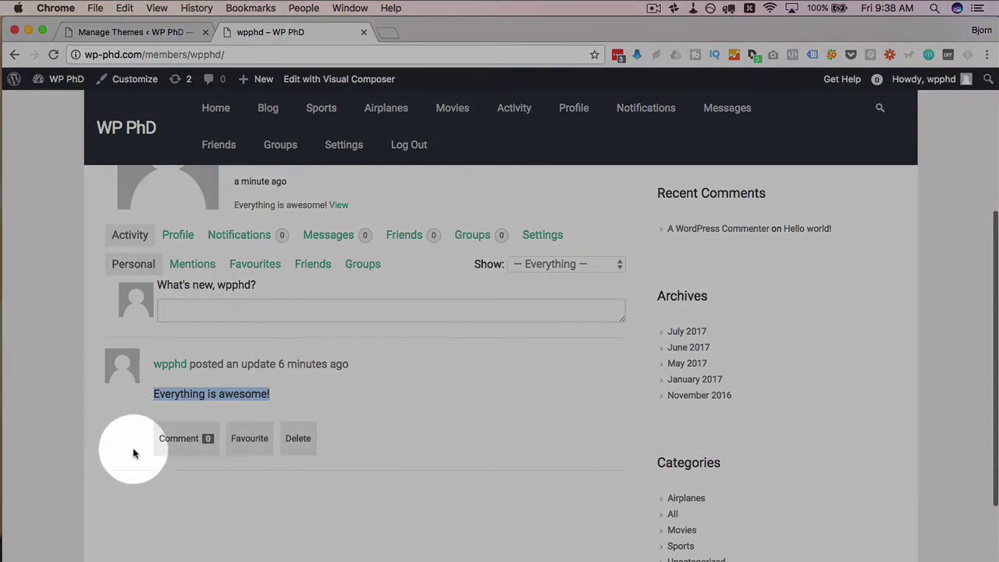
{"action": "left_click", "coordinate": [234, 450]}
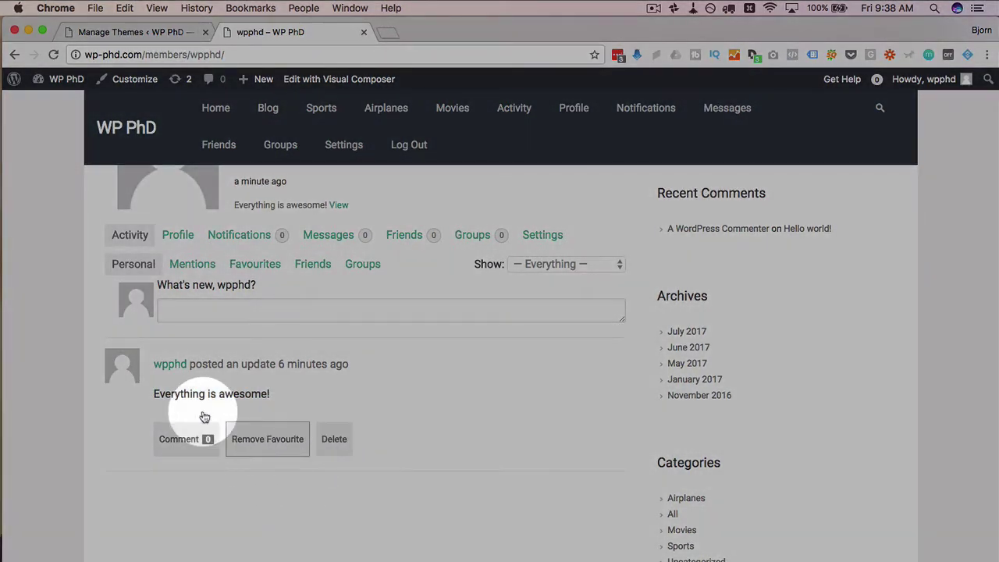
Browse the Favourites, Friends and Groups activity feeds.
{"action": "left_click", "coordinate": [271, 266]}
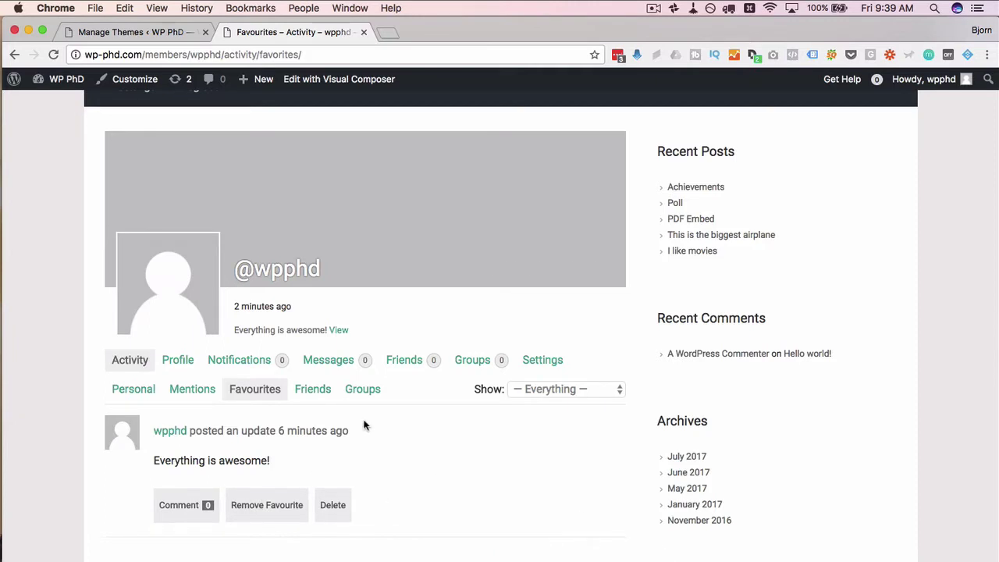
{"action": "left_click", "coordinate": [323, 393]}
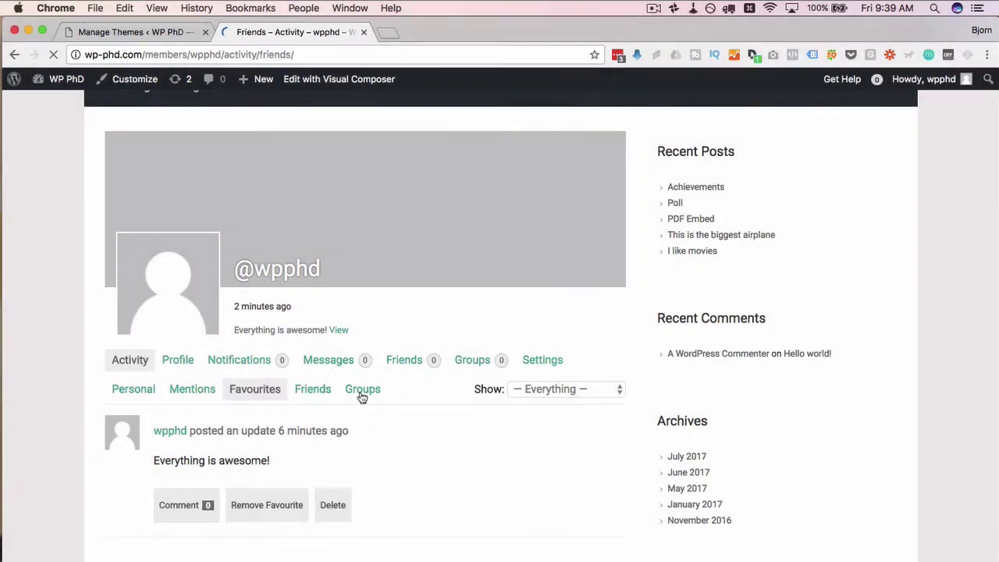
{"action": "scroll", "coordinate": [390, 484], "scroll_direction": "down", "scroll_amount": 2}
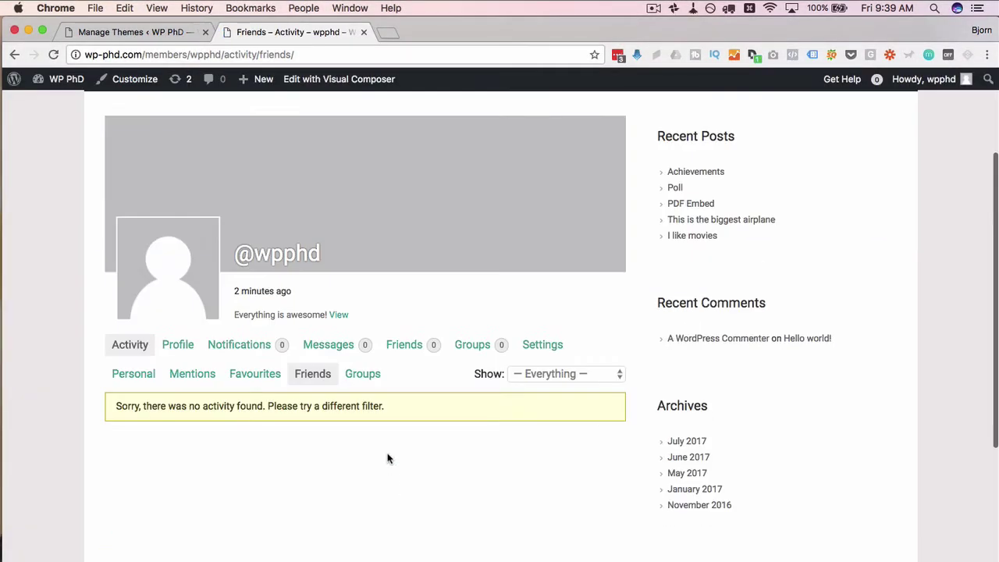
{"action": "left_click", "coordinate": [375, 381]}
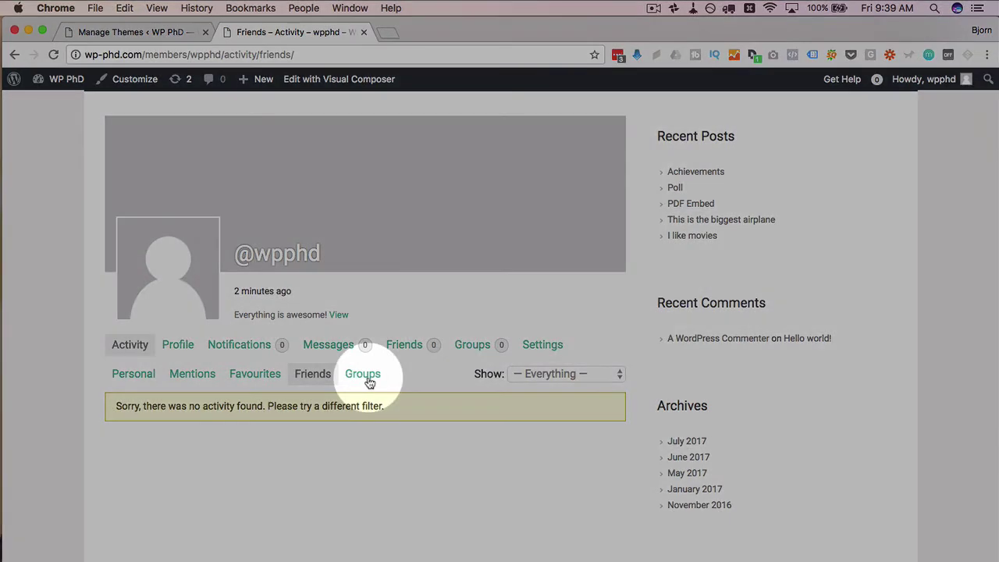
Replace 'wpphd' in the profile's Base Name field with the member's first name and save.
{"action": "left_click", "coordinate": [178, 351]}
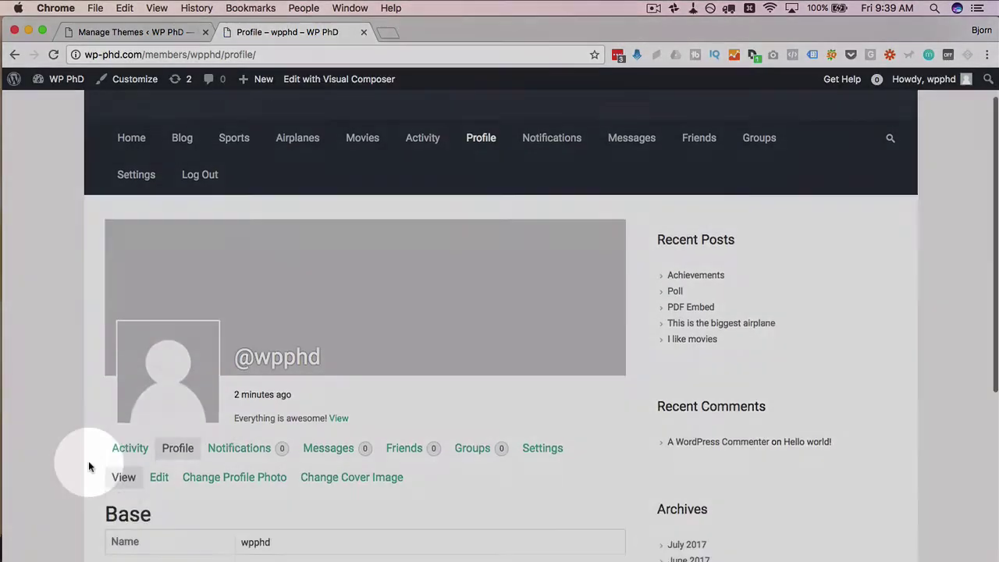
{"action": "scroll", "coordinate": [89, 466], "scroll_direction": "down", "scroll_amount": 2}
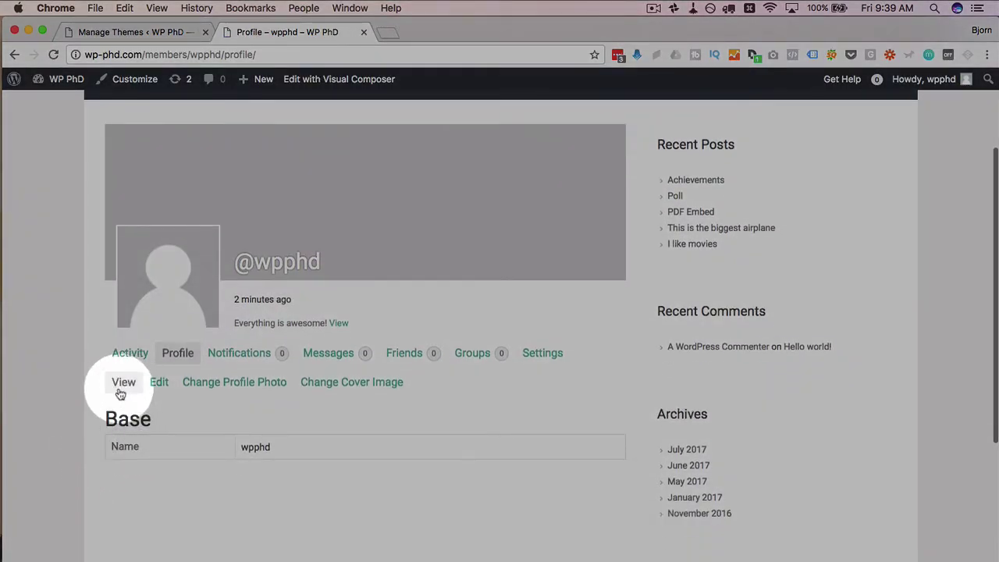
{"action": "scroll", "coordinate": [118, 406], "scroll_direction": "down", "scroll_amount": 2}
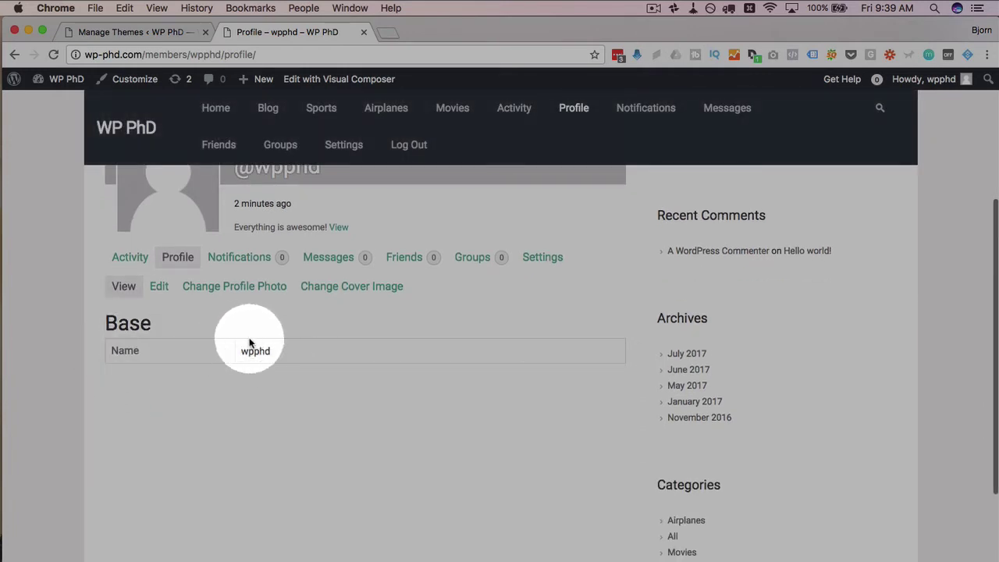
{"action": "double_click", "coordinate": [129, 399]}
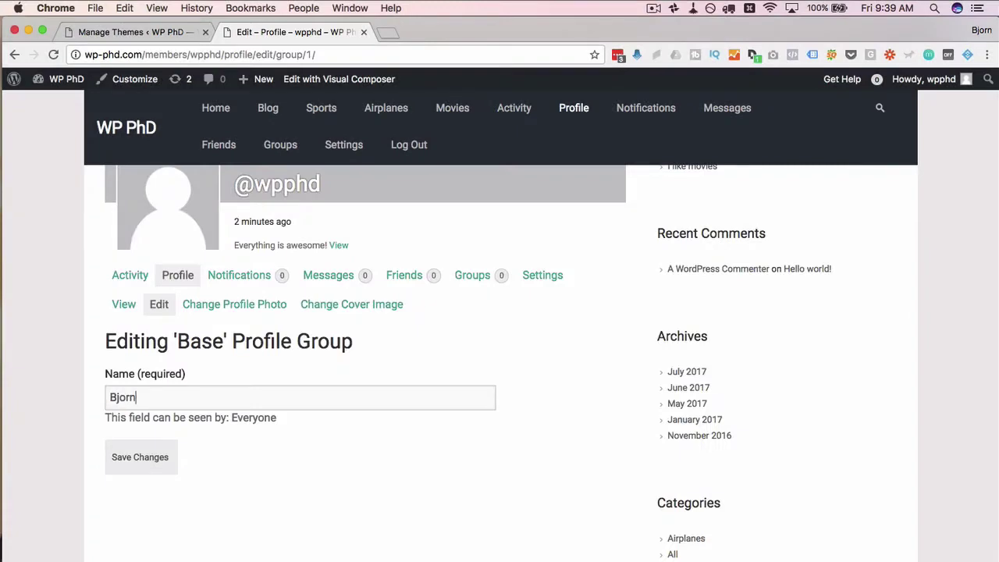
{"action": "left_click", "coordinate": [77, 440]}
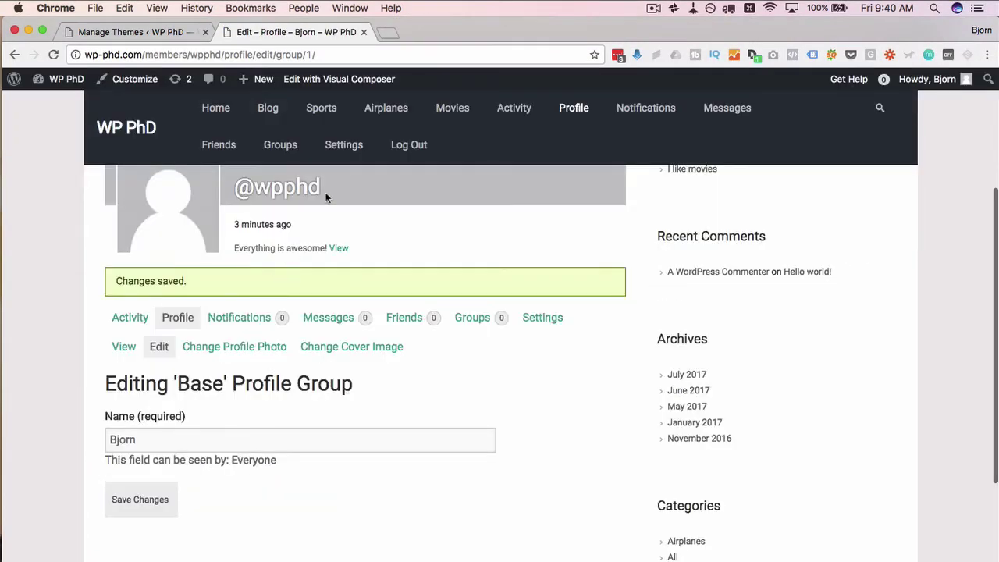
{"action": "left_click_drag", "start_coordinate": [325, 196], "coordinate": [240, 191]}
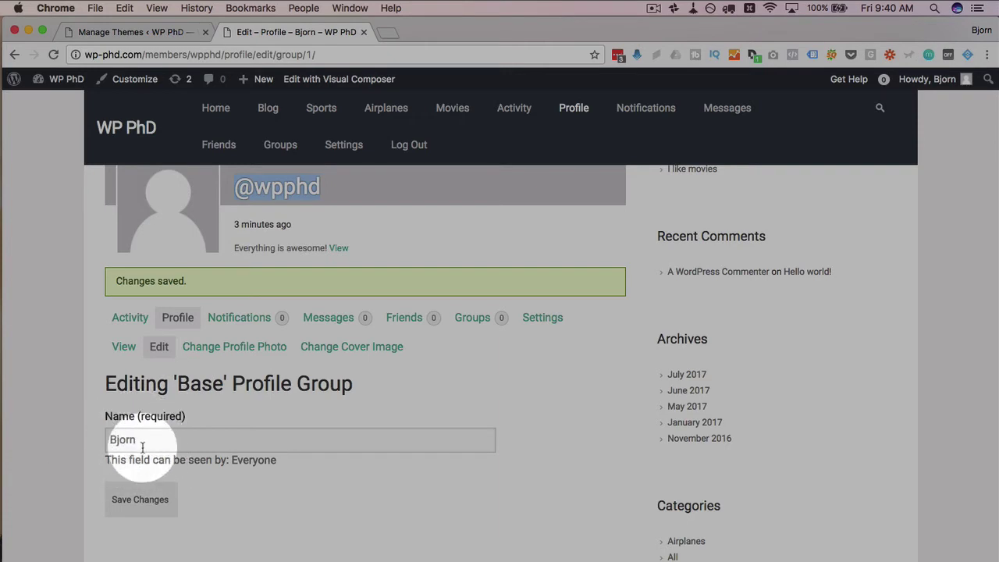
{"action": "scroll", "coordinate": [156, 453], "scroll_direction": "up", "scroll_amount": 2}
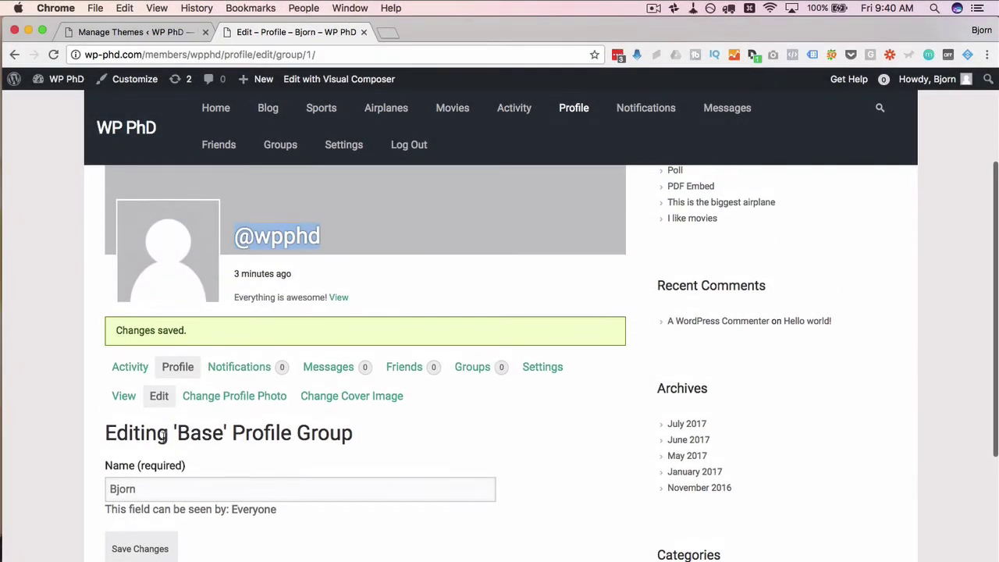
{"action": "double_click", "coordinate": [122, 488]}
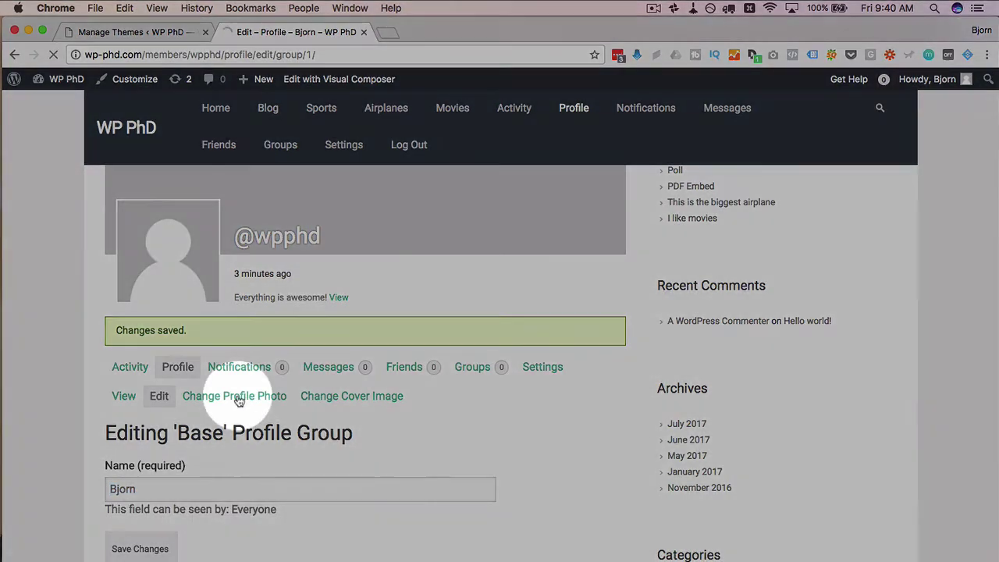
Review the Change Profile Photo page, then move on to Change Cover Image.
{"action": "left_click", "coordinate": [238, 396]}
{"action": "scroll", "coordinate": [197, 506], "scroll_direction": "down", "scroll_amount": 3}
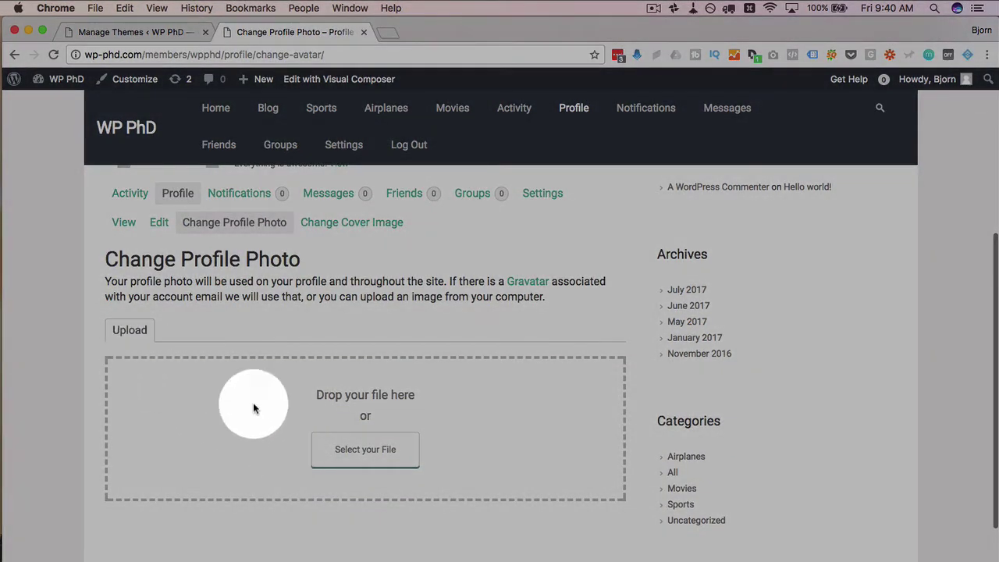
{"action": "scroll", "coordinate": [275, 430], "scroll_direction": "up", "scroll_amount": 5}
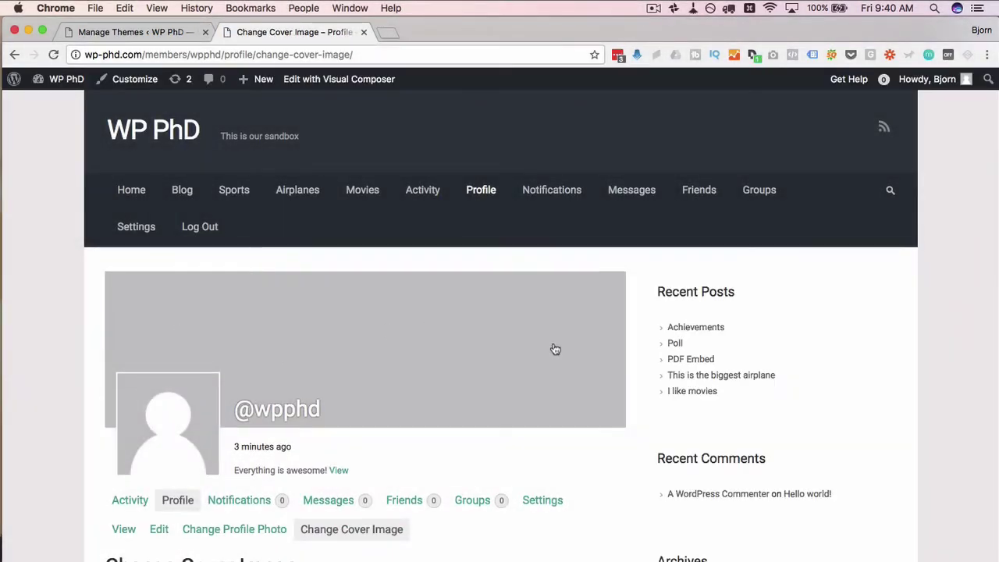
{"action": "scroll", "coordinate": [550, 344], "scroll_direction": "down", "scroll_amount": 3}
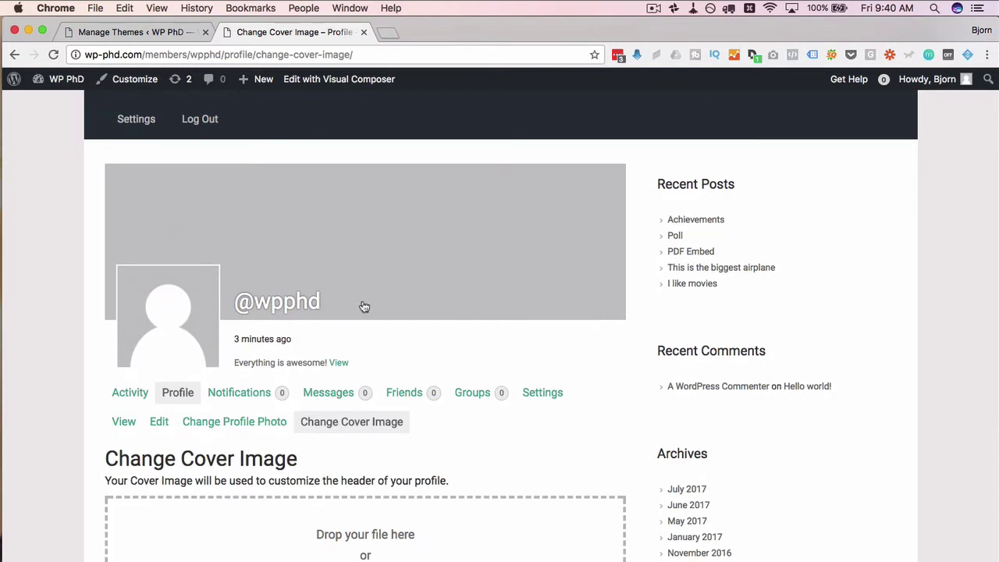
{"action": "scroll", "coordinate": [355, 442], "scroll_direction": "down", "scroll_amount": 1}
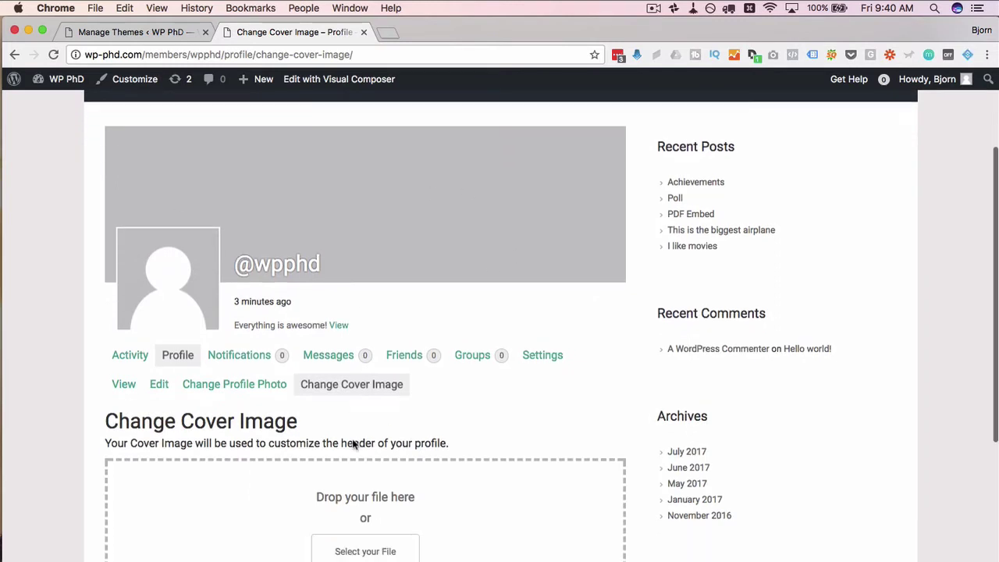
Check the member's unread and read notifications.
{"action": "left_click", "coordinate": [252, 362]}
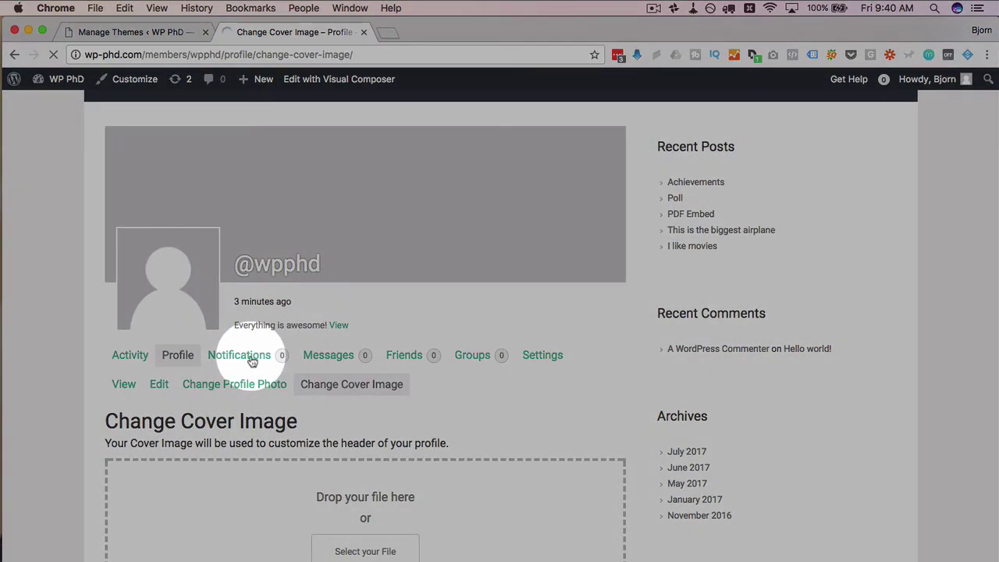
{"action": "scroll", "coordinate": [258, 363], "scroll_direction": "down", "scroll_amount": 4}
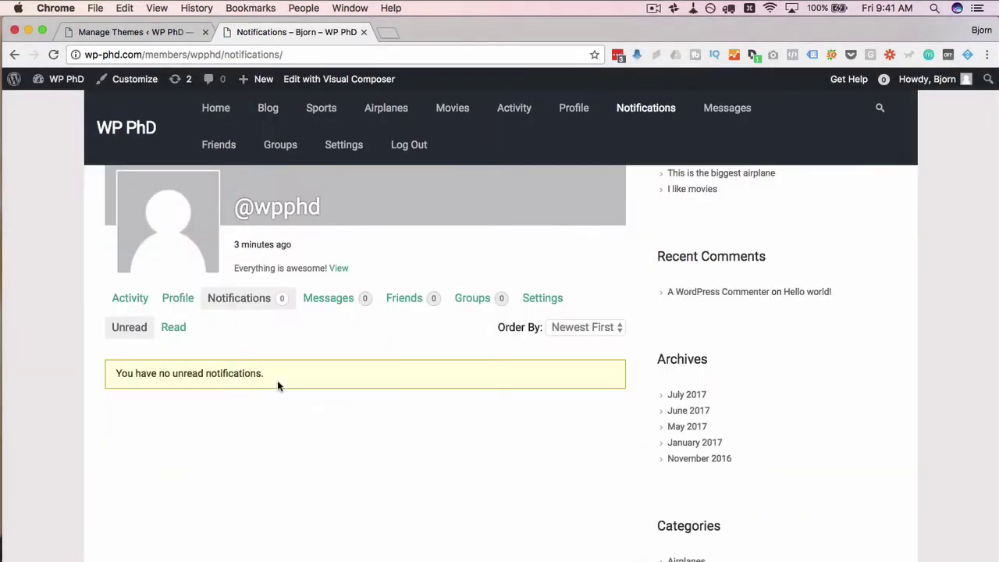
{"action": "left_click", "coordinate": [170, 328]}
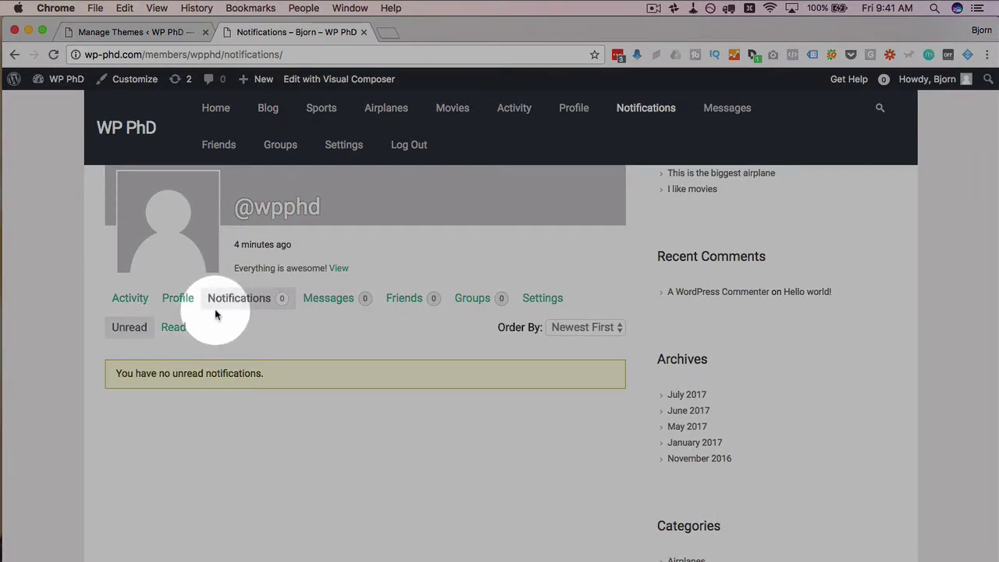
Back in the site admin, open the BuddyPress Emails list.
{"action": "left_click", "coordinate": [154, 39]}
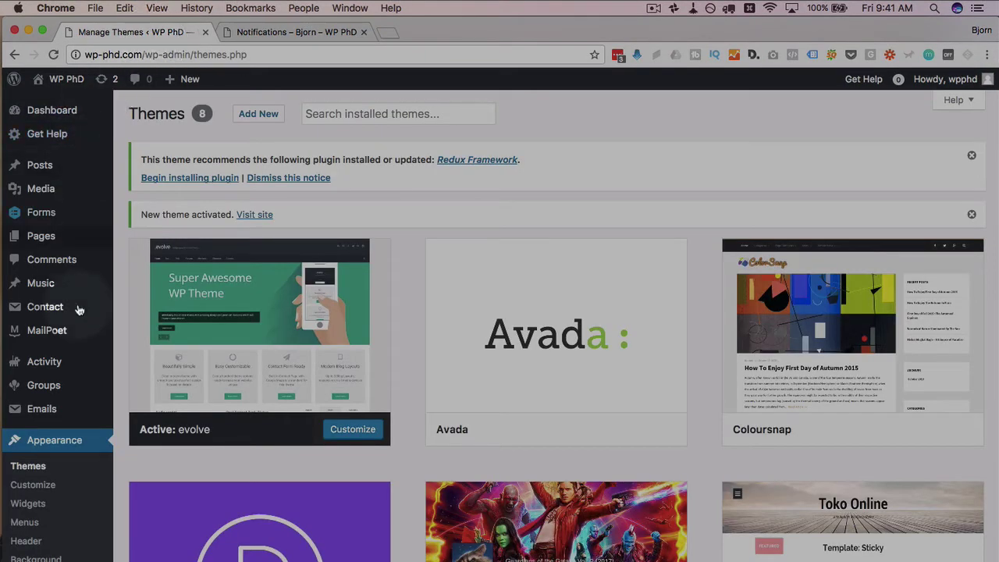
{"action": "scroll", "coordinate": [74, 312], "scroll_direction": "down", "scroll_amount": 3}
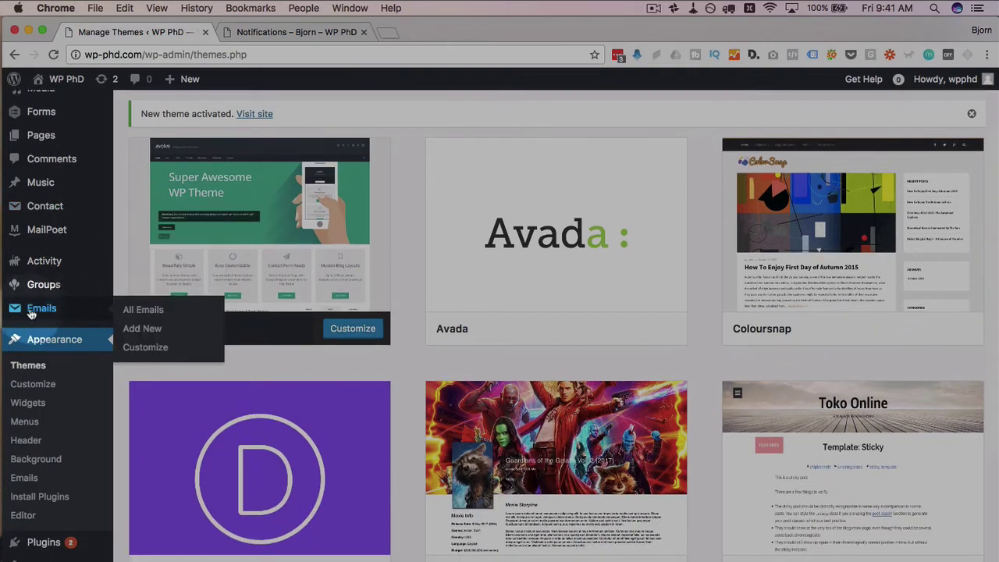
{"action": "left_click", "coordinate": [45, 312]}
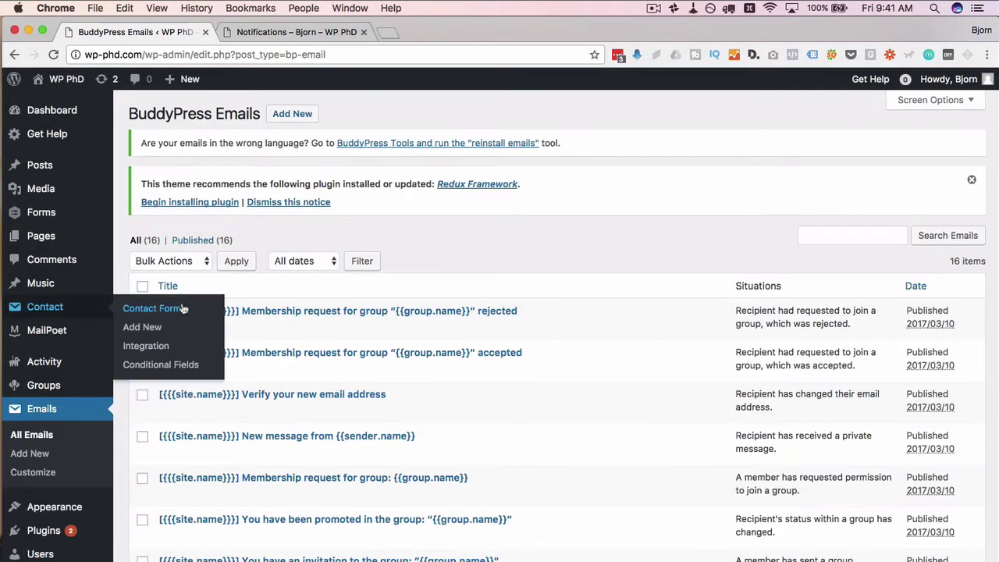
Look over the email titles and situation descriptions in the Emails list.
{"action": "scroll", "coordinate": [398, 298], "scroll_direction": "down", "scroll_amount": 2}
{"action": "scroll", "coordinate": [398, 303], "scroll_direction": "down", "scroll_amount": 2}
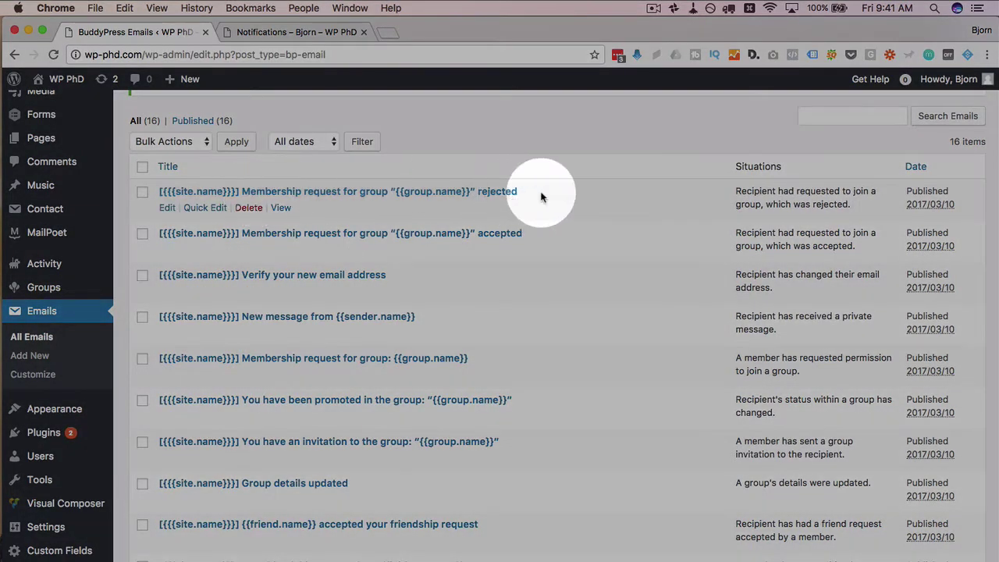
{"action": "left_click_drag", "start_coordinate": [540, 196], "coordinate": [241, 201]}
{"action": "left_click", "coordinate": [567, 209]}
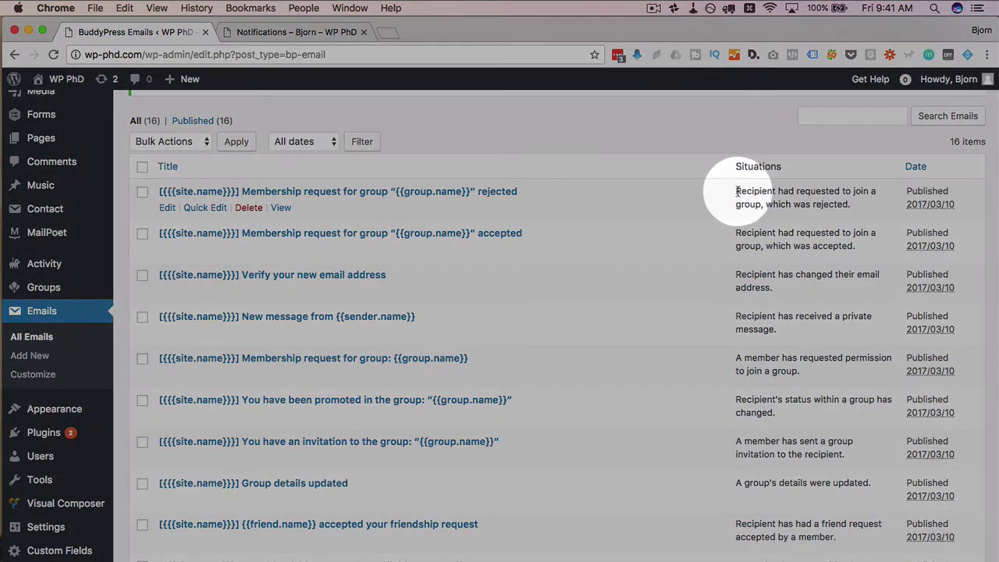
{"action": "left_click_drag", "start_coordinate": [736, 193], "coordinate": [861, 204]}
{"action": "left_click", "coordinate": [738, 196]}
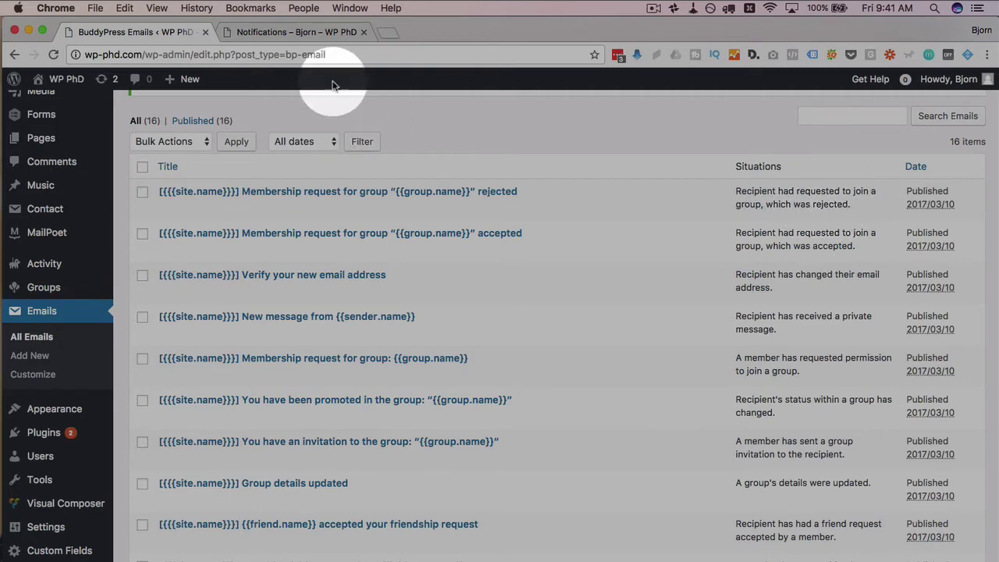
{"action": "left_click", "coordinate": [292, 32]}
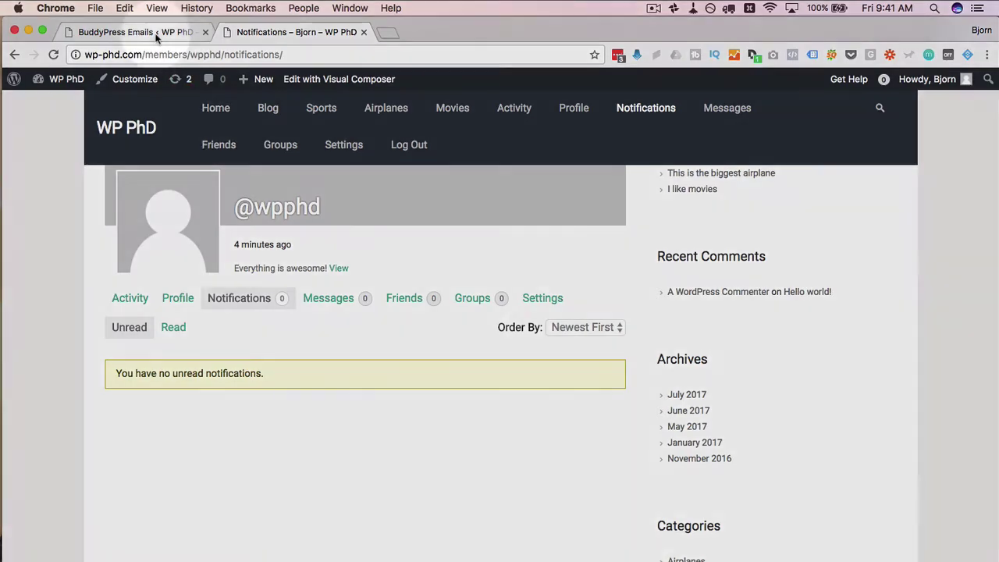
{"action": "left_click", "coordinate": [137, 32]}
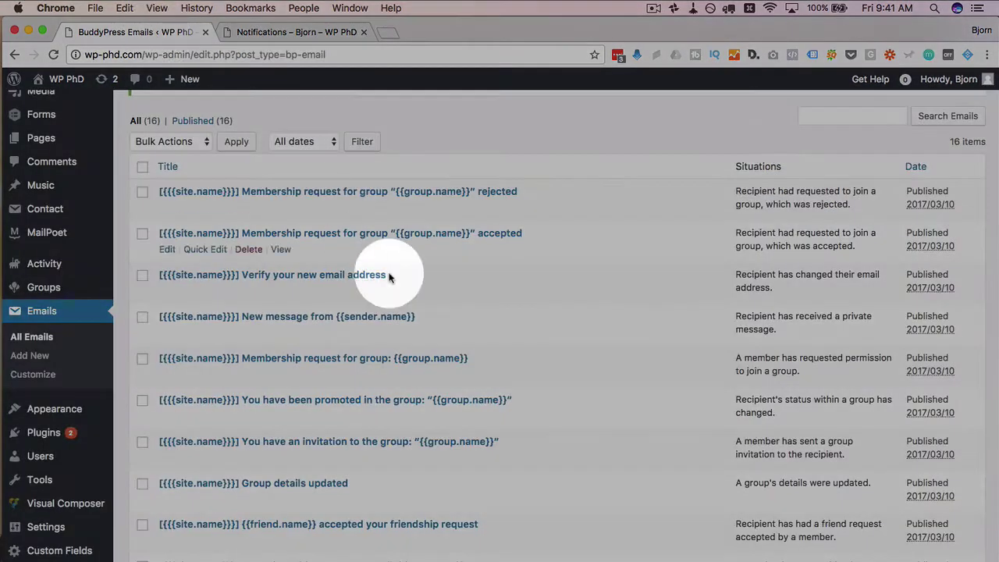
Open the 'Membership request accepted' email template for editing.
{"action": "scroll", "coordinate": [305, 353], "scroll_direction": "down", "scroll_amount": 2}
{"action": "scroll", "coordinate": [305, 353], "scroll_direction": "down", "scroll_amount": 5}
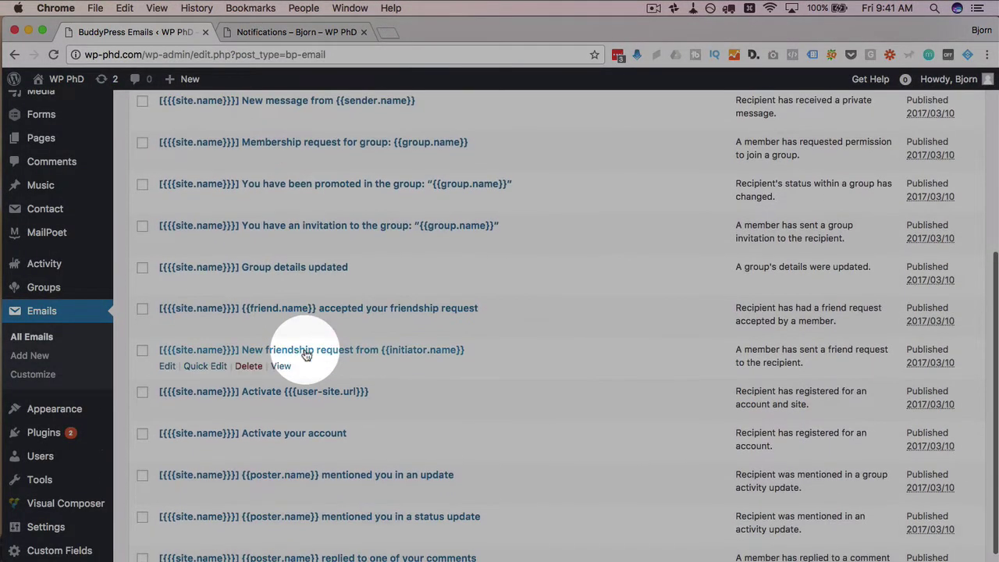
{"action": "scroll", "coordinate": [472, 392], "scroll_direction": "down", "scroll_amount": 1}
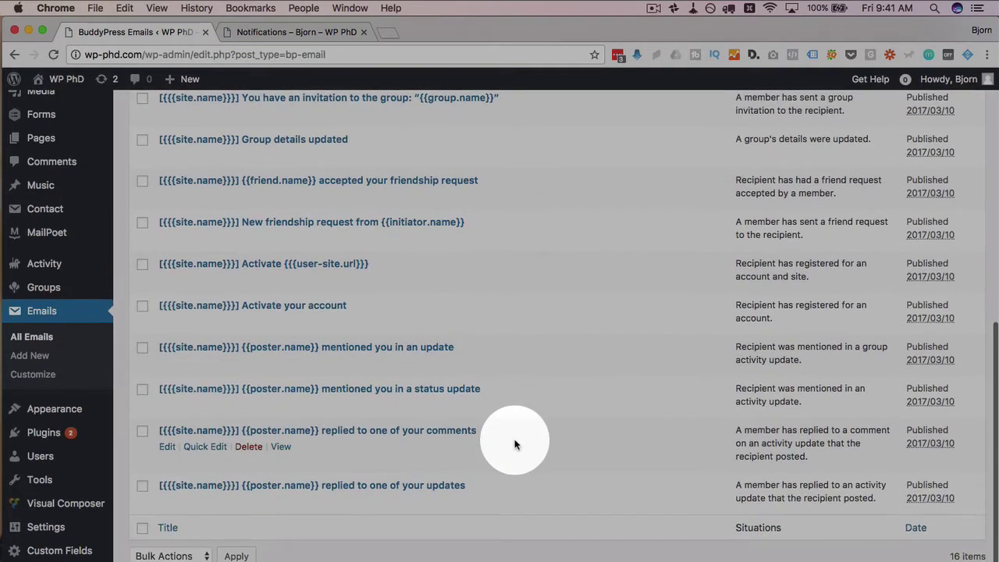
{"action": "mouse_move", "coordinate": [249, 321]}
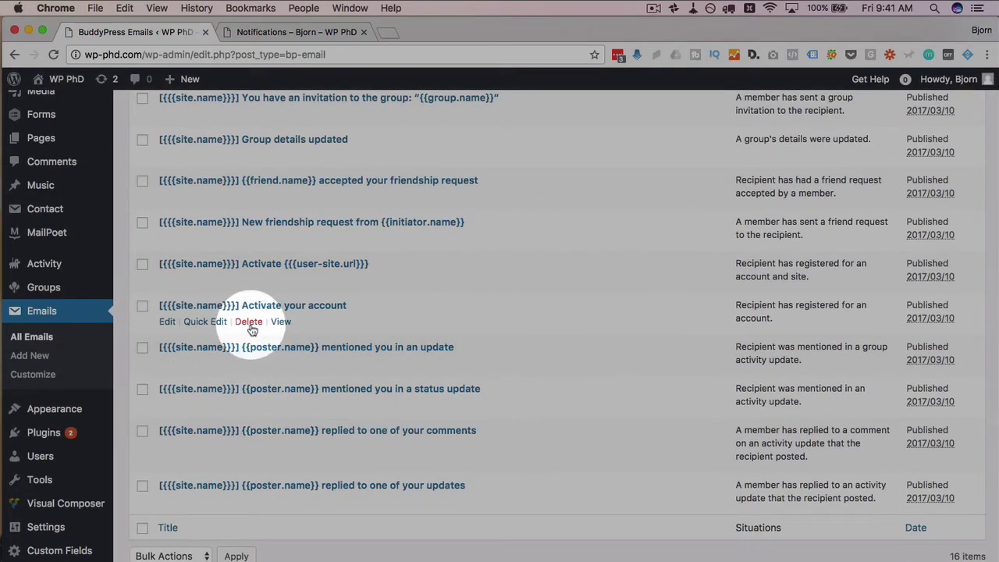
{"action": "scroll", "coordinate": [346, 316], "scroll_direction": "up", "scroll_amount": 8}
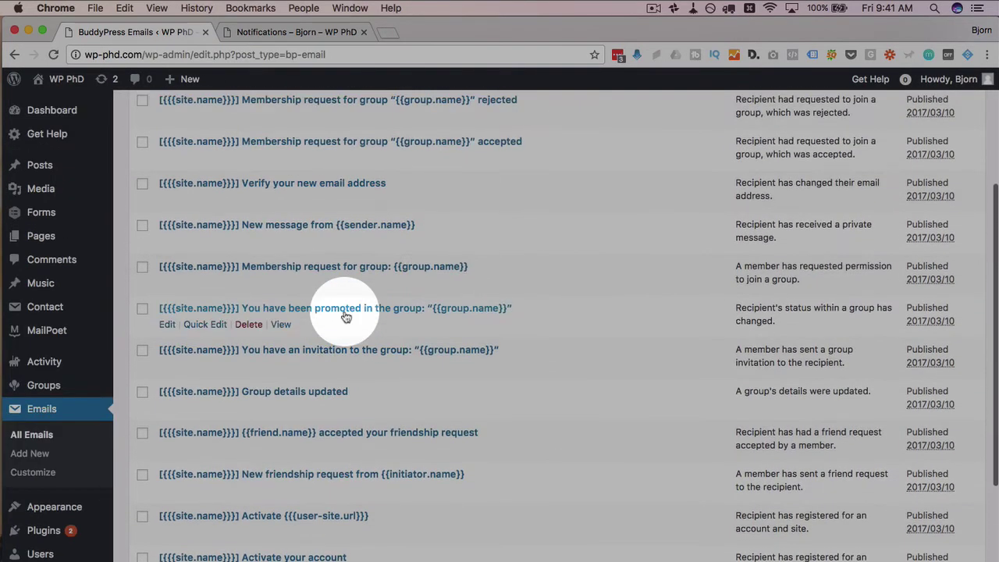
{"action": "mouse_move", "coordinate": [179, 196]}
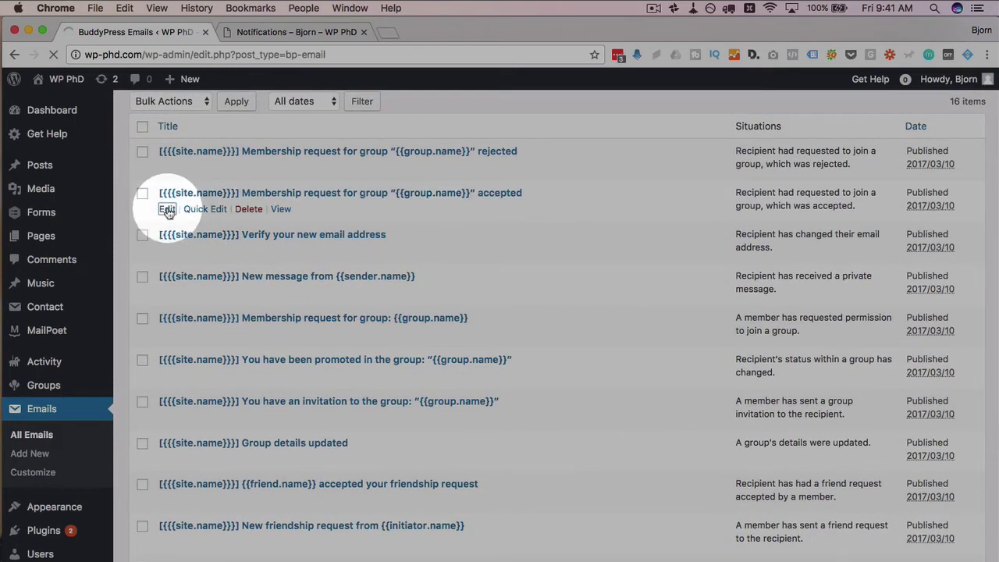
{"action": "scroll", "coordinate": [128, 300], "scroll_direction": "down", "scroll_amount": 2}
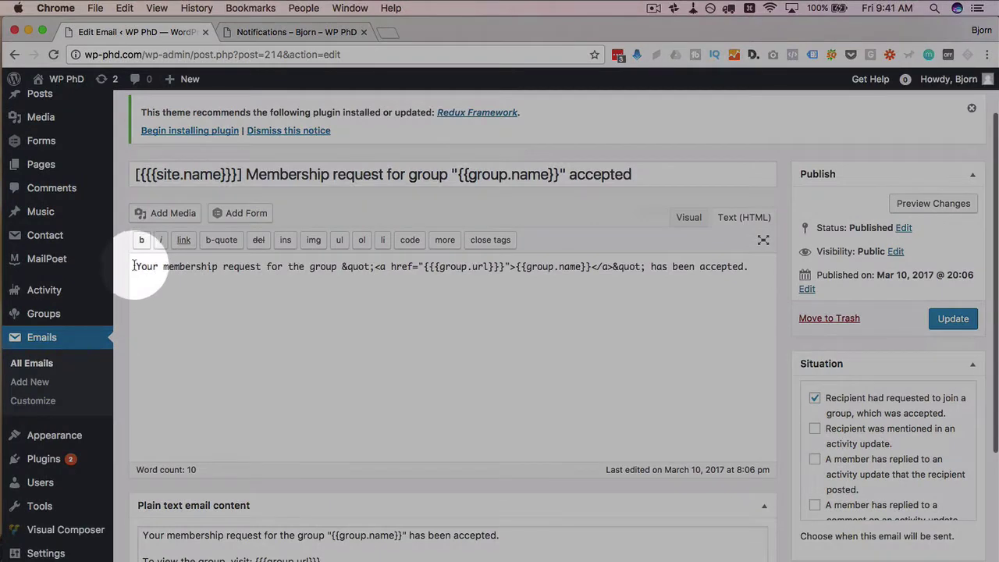
{"action": "left_click_drag", "start_coordinate": [133, 266], "coordinate": [748, 270]}
{"action": "scroll", "coordinate": [350, 211], "scroll_direction": "up", "scroll_amount": 2}
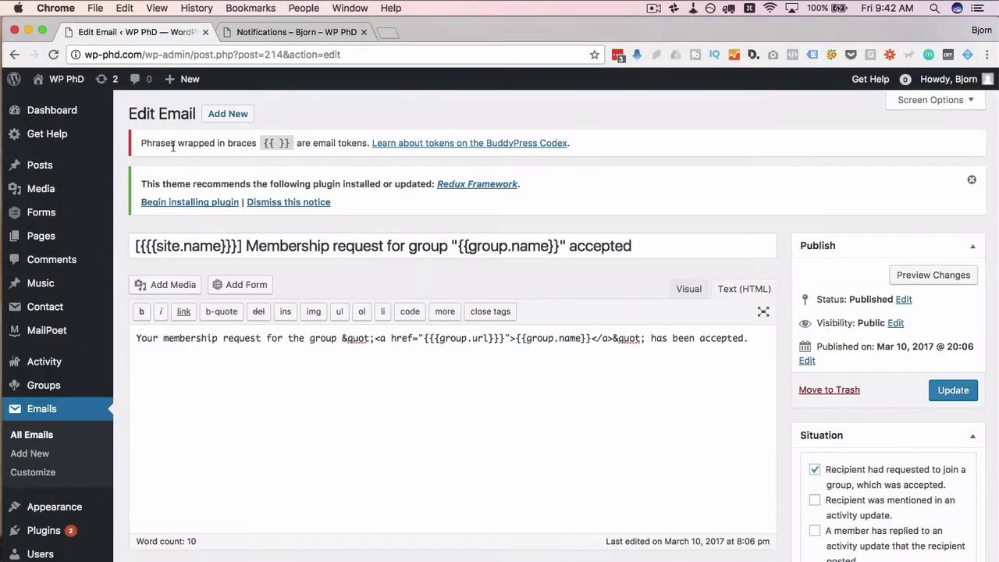
Read the note on {{ }} email tokens and open the Codex article about them.
{"action": "left_click_drag", "start_coordinate": [141, 143], "coordinate": [273, 145]}
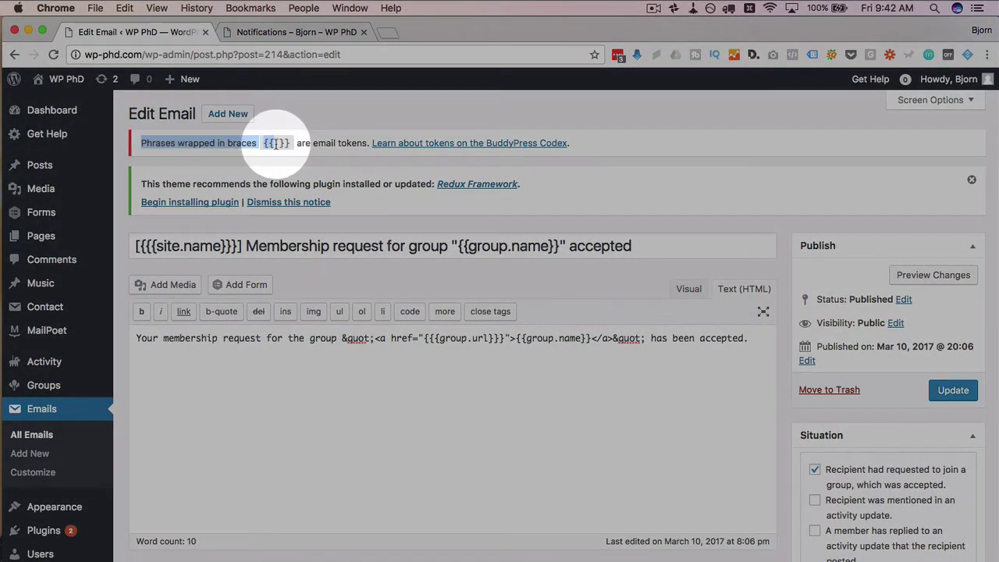
{"action": "double_click", "coordinate": [268, 143]}
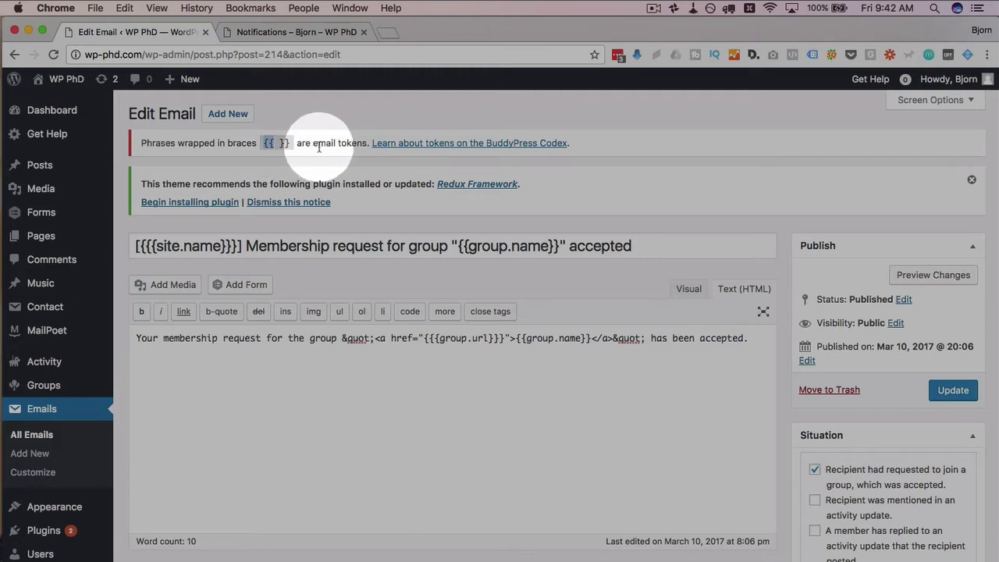
{"action": "left_click_drag", "start_coordinate": [313, 144], "coordinate": [353, 146]}
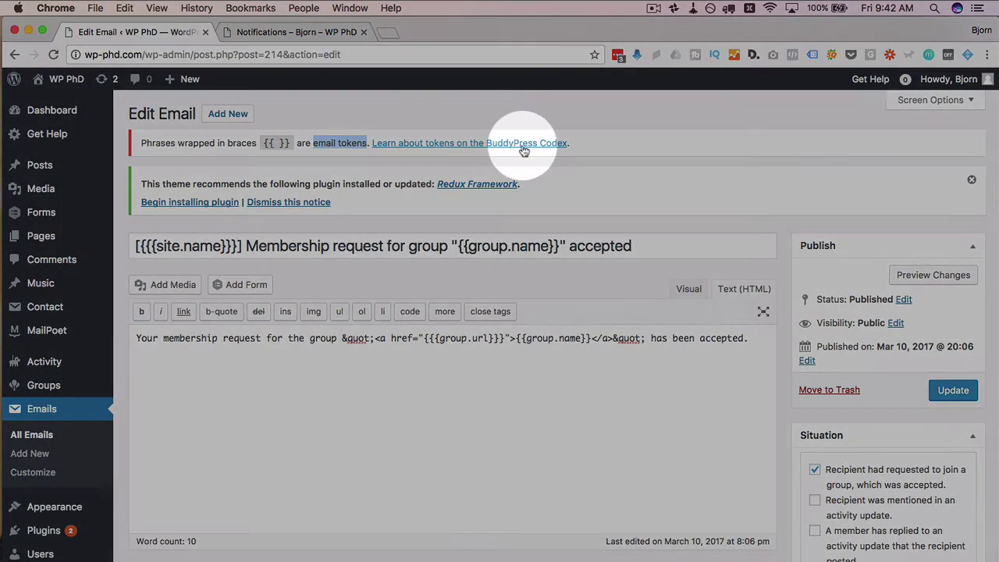
{"action": "left_click", "coordinate": [506, 143]}
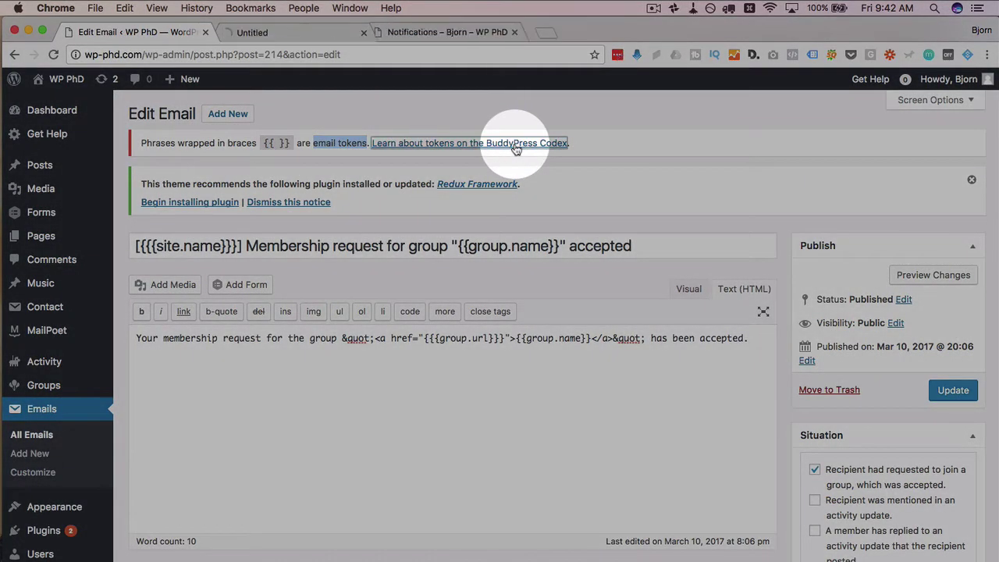
Scroll the Email Tokens Codex page from global tokens down to group-invitation tokens.
{"action": "left_click", "coordinate": [281, 32]}
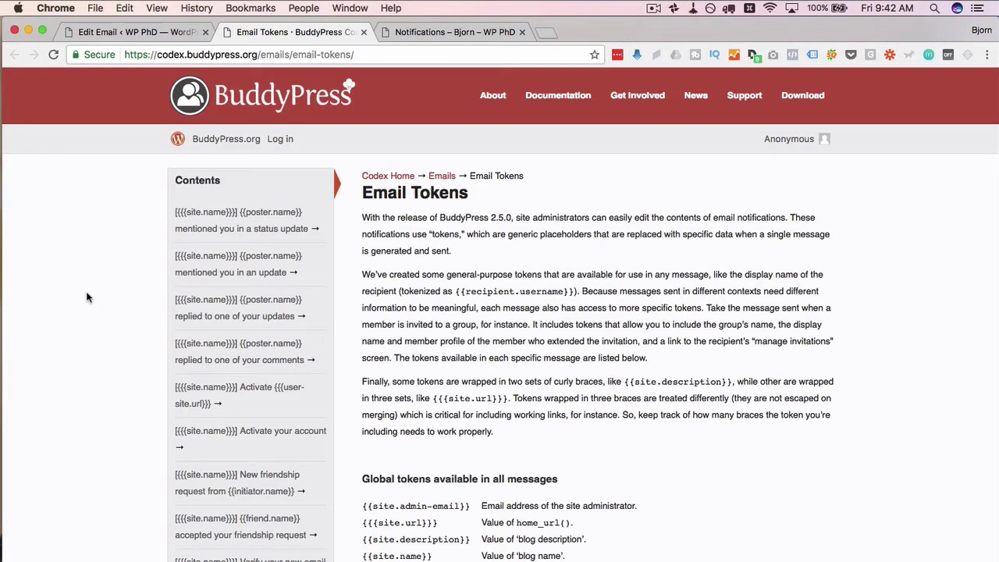
{"action": "scroll", "coordinate": [87, 297], "scroll_direction": "down", "scroll_amount": 5}
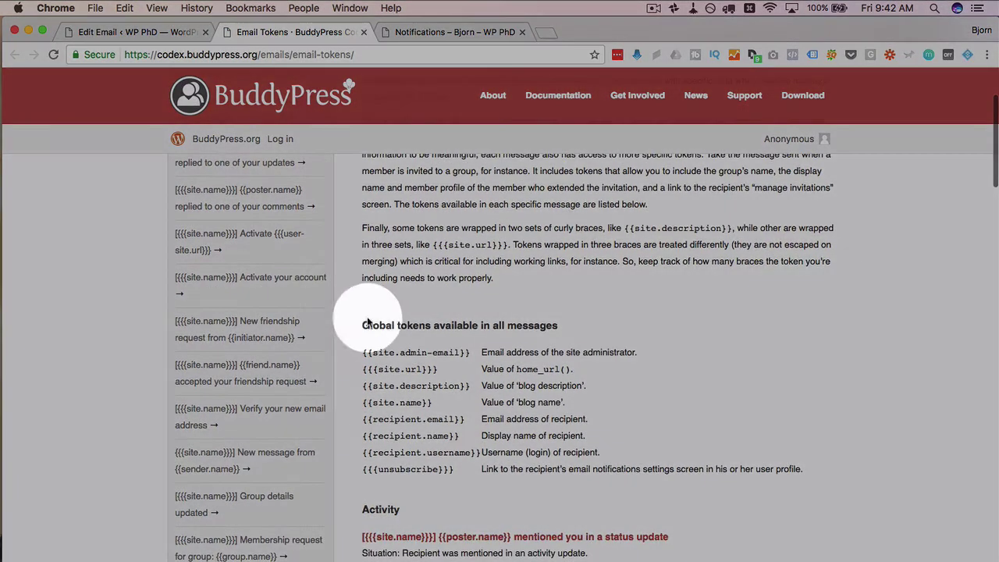
{"action": "left_click_drag", "start_coordinate": [364, 324], "coordinate": [631, 319]}
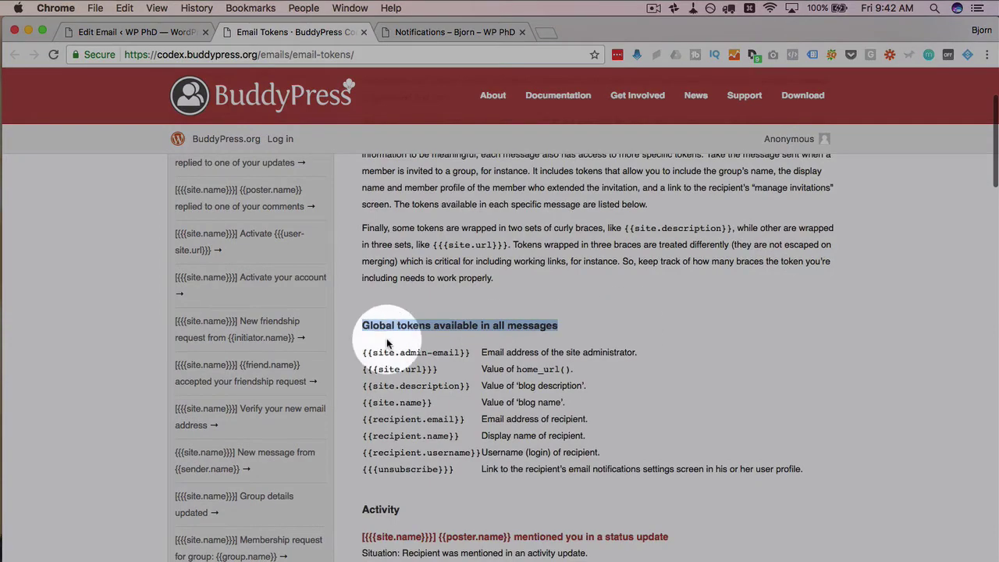
{"action": "scroll", "coordinate": [394, 337], "scroll_direction": "down", "scroll_amount": 6}
{"action": "scroll", "coordinate": [387, 343], "scroll_direction": "down", "scroll_amount": 2}
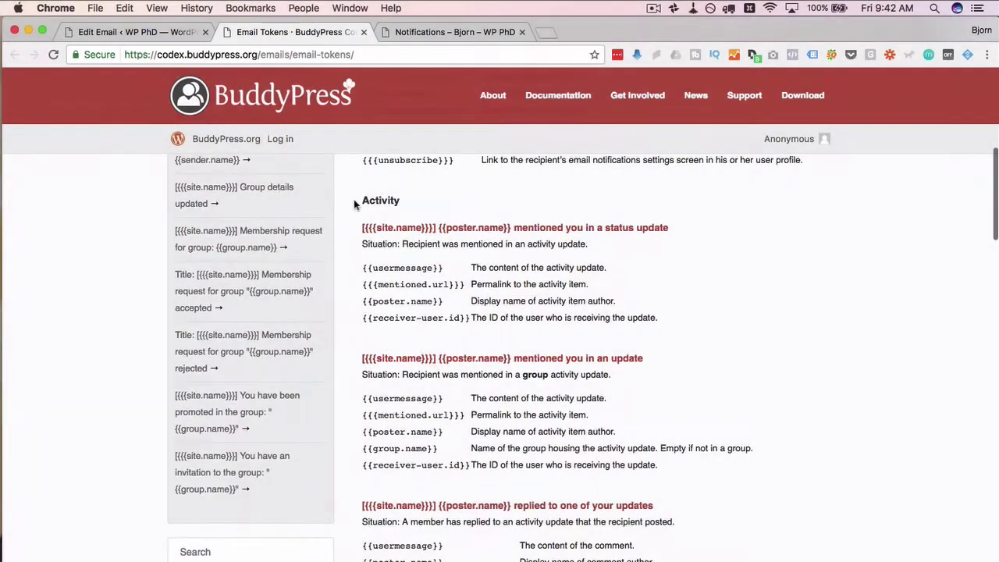
{"action": "scroll", "coordinate": [369, 372], "scroll_direction": "down", "scroll_amount": 2}
{"action": "scroll", "coordinate": [368, 371], "scroll_direction": "down", "scroll_amount": 20}
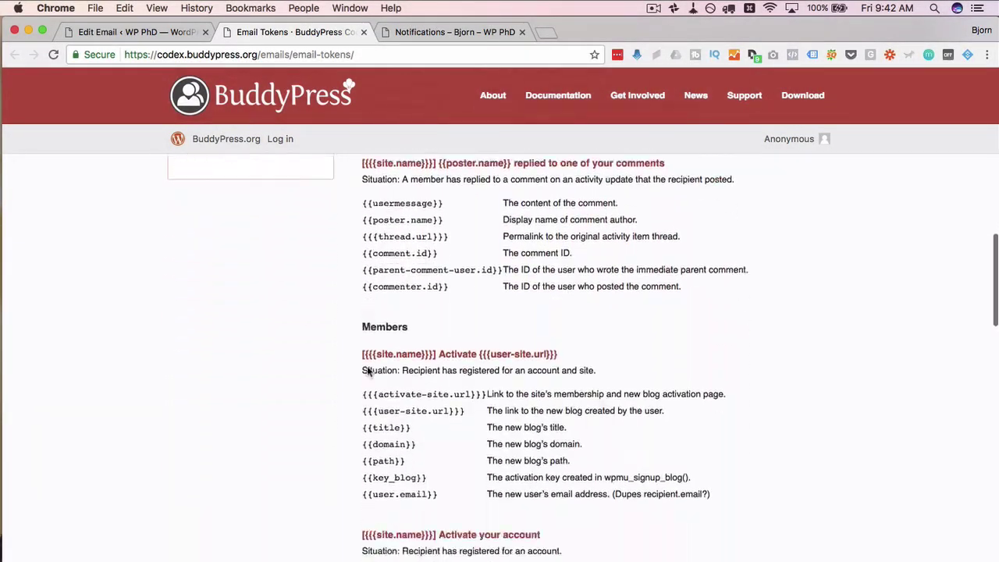
{"action": "scroll", "coordinate": [367, 373], "scroll_direction": "down", "scroll_amount": 19}
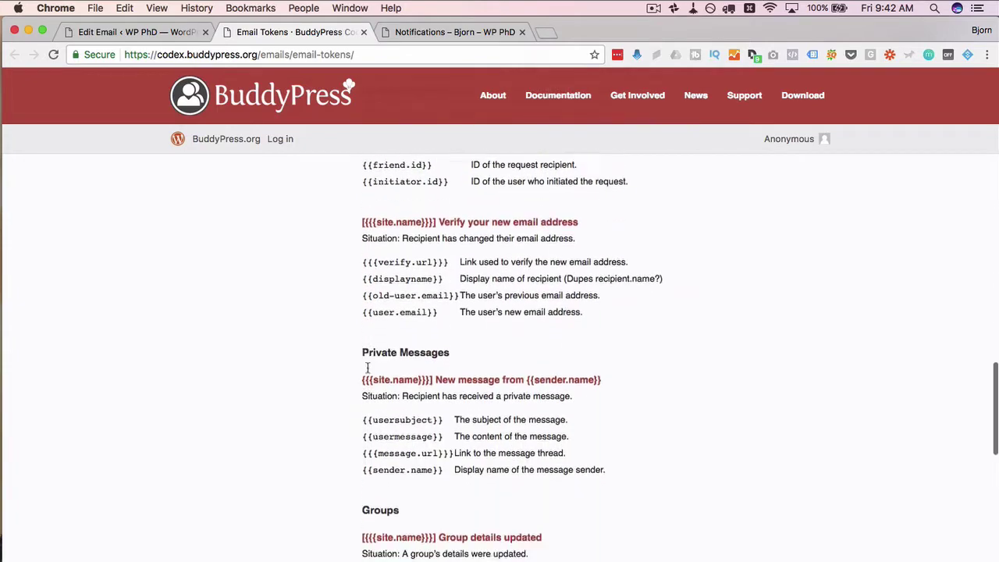
{"action": "scroll", "coordinate": [368, 367], "scroll_direction": "down", "scroll_amount": 13}
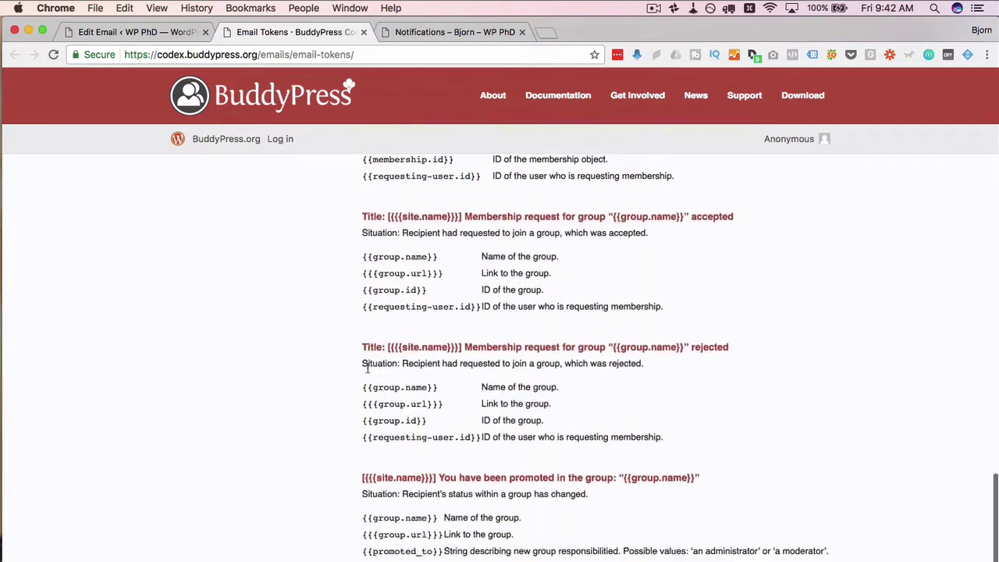
{"action": "scroll", "coordinate": [368, 367], "scroll_direction": "down", "scroll_amount": 2}
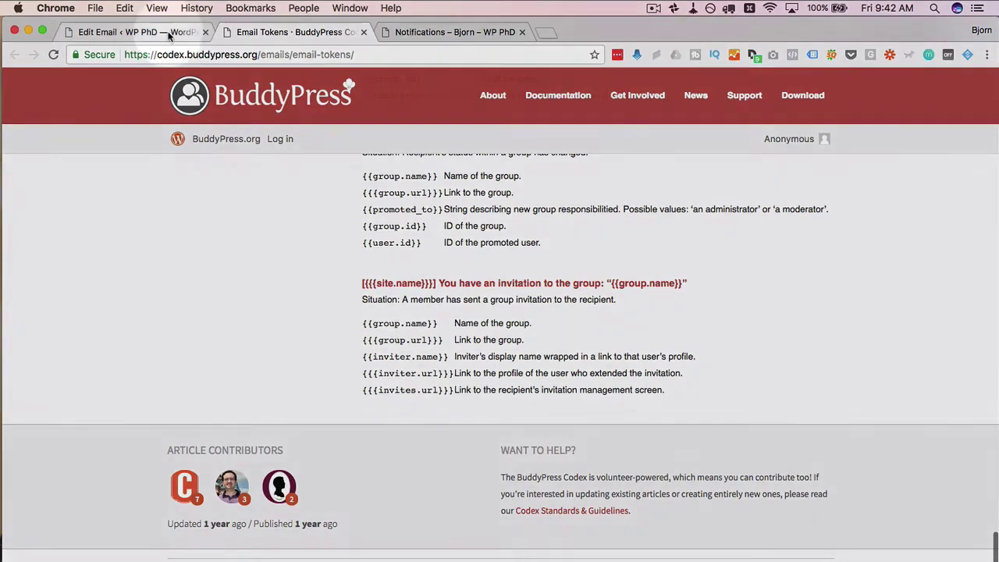
Create a new BuddyPress email via Emails > Add New and review its Situation checkboxes.
{"action": "left_click", "coordinate": [137, 32]}
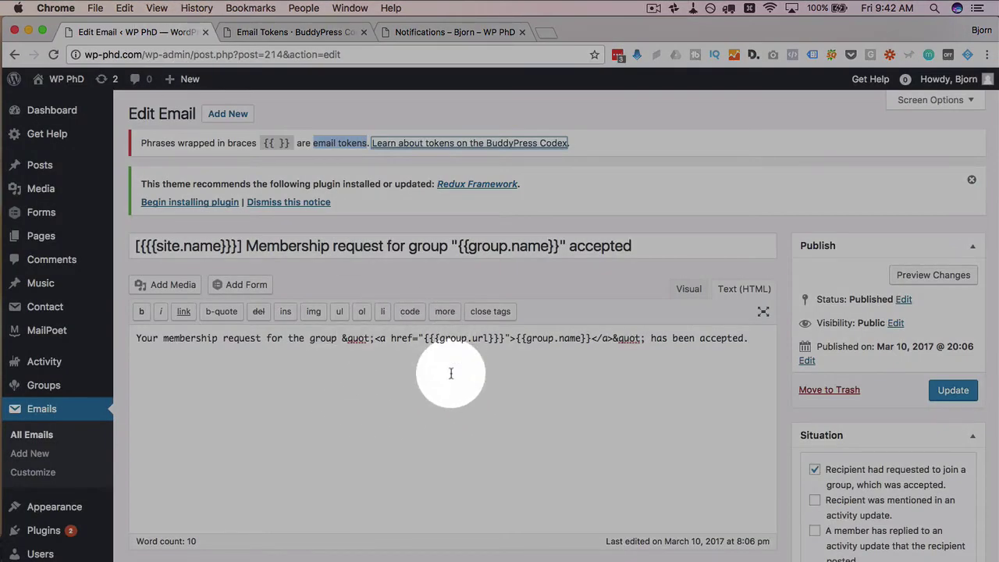
{"action": "scroll", "coordinate": [105, 427], "scroll_direction": "down", "scroll_amount": 2}
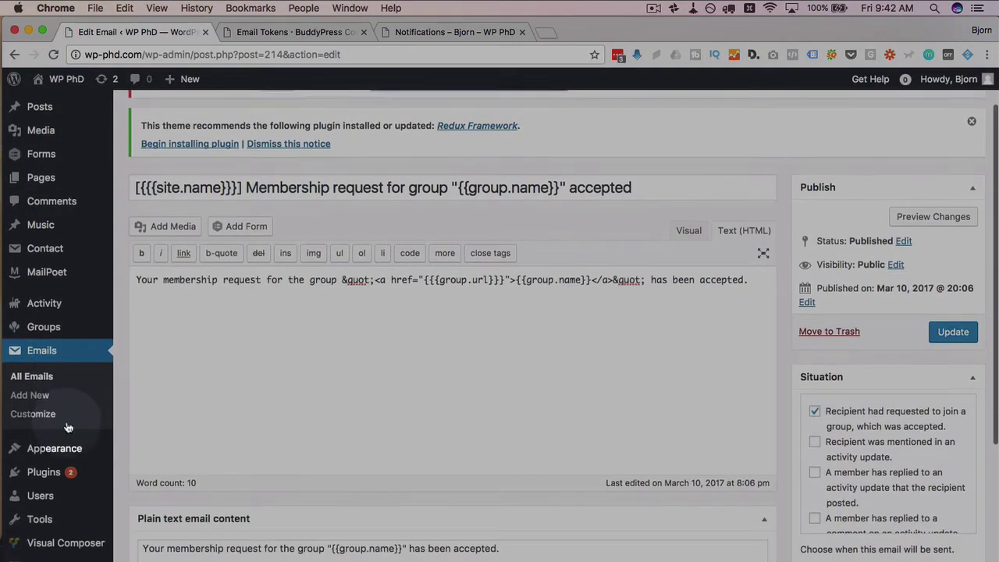
{"action": "left_click", "coordinate": [28, 394]}
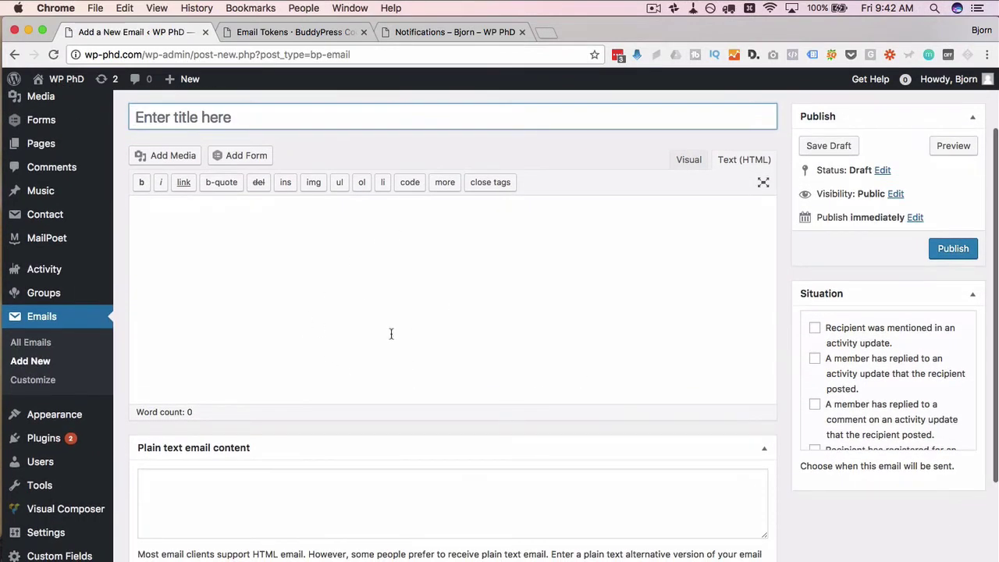
{"action": "scroll", "coordinate": [800, 294], "scroll_direction": "down", "scroll_amount": 10}
{"action": "scroll", "coordinate": [800, 294], "scroll_direction": "down", "scroll_amount": 6}
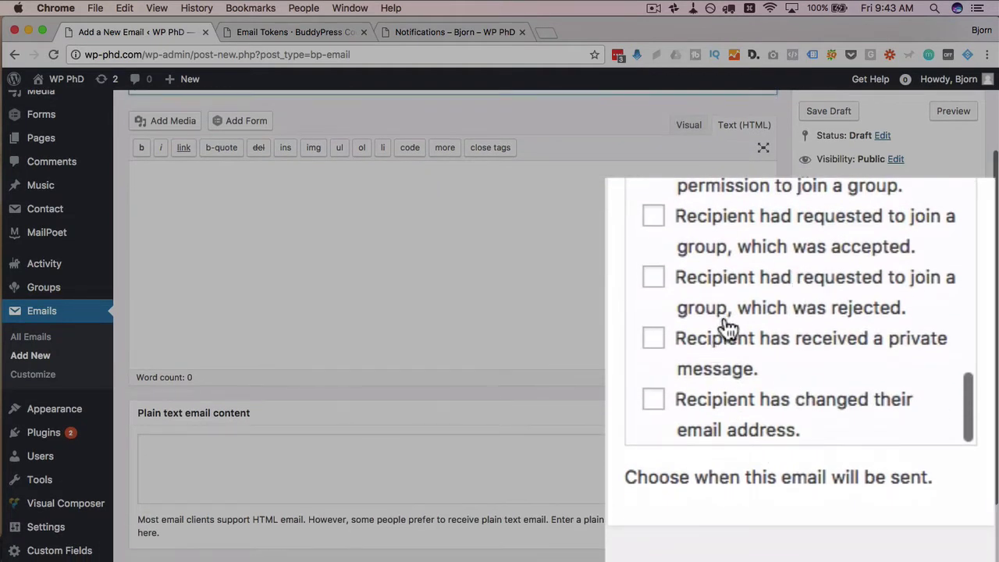
{"action": "scroll", "coordinate": [819, 526], "scroll_direction": "down", "scroll_amount": 3}
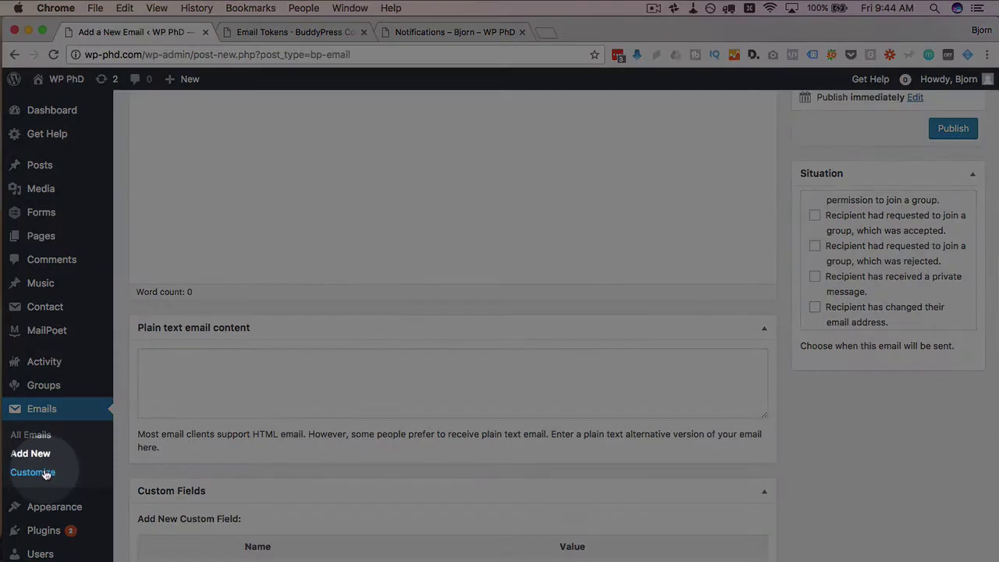
Open the email customizer's header settings and check the 'WP PhD' site name shown there.
{"action": "left_click", "coordinate": [42, 473], "text": "super"}
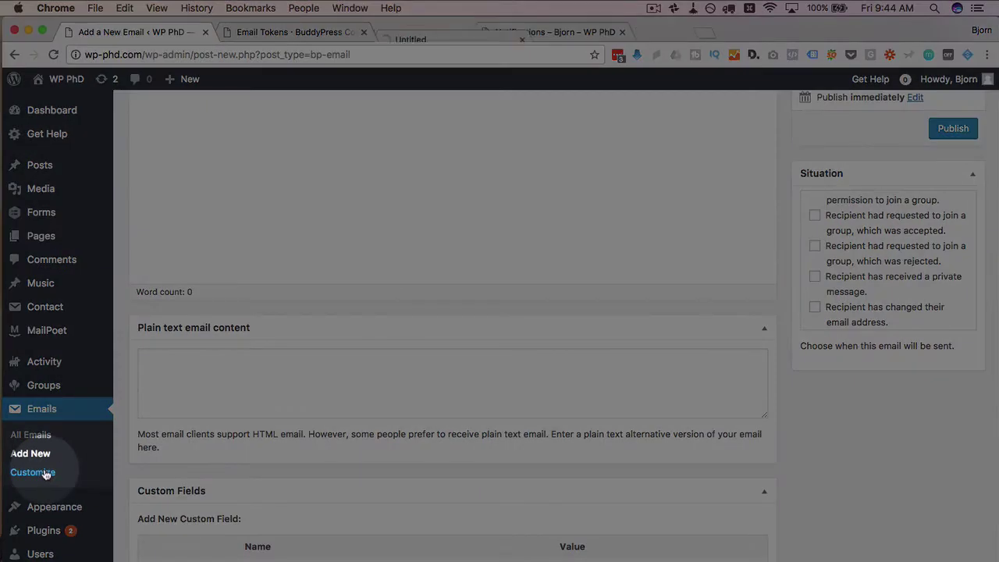
{"action": "left_click", "coordinate": [456, 34]}
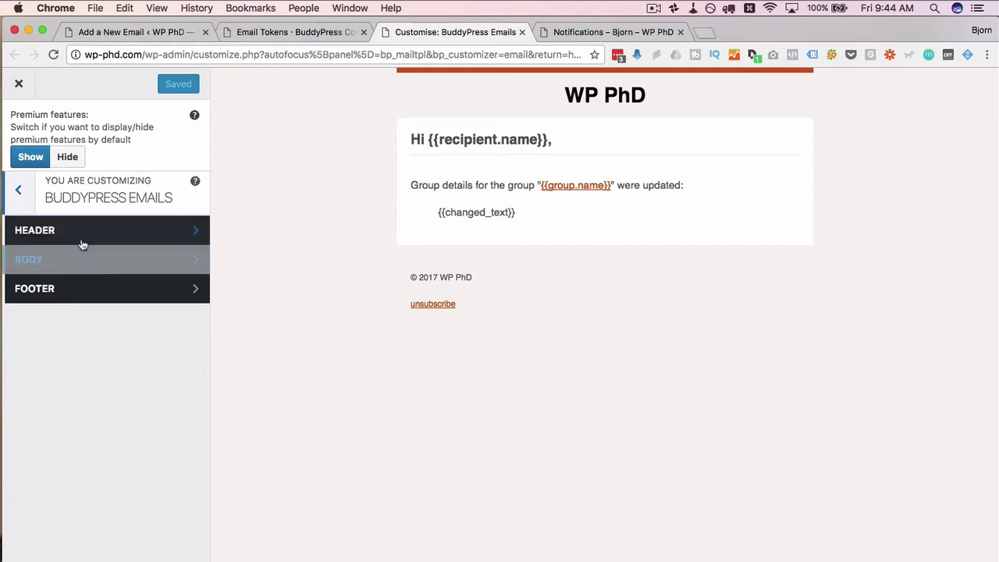
{"action": "left_click", "coordinate": [41, 240]}
{"action": "left_click", "coordinate": [42, 234]}
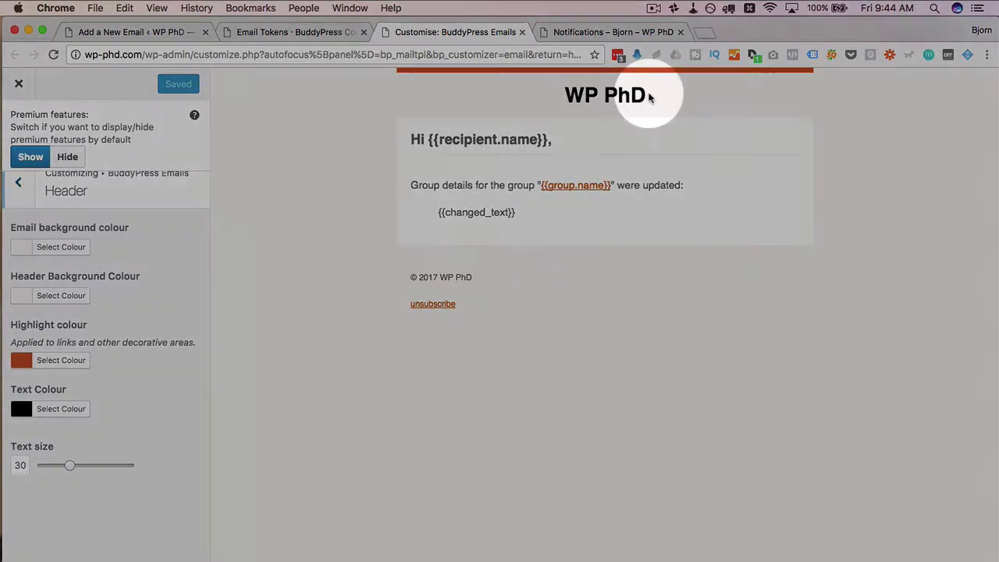
{"action": "left_click_drag", "start_coordinate": [651, 99], "coordinate": [519, 96]}
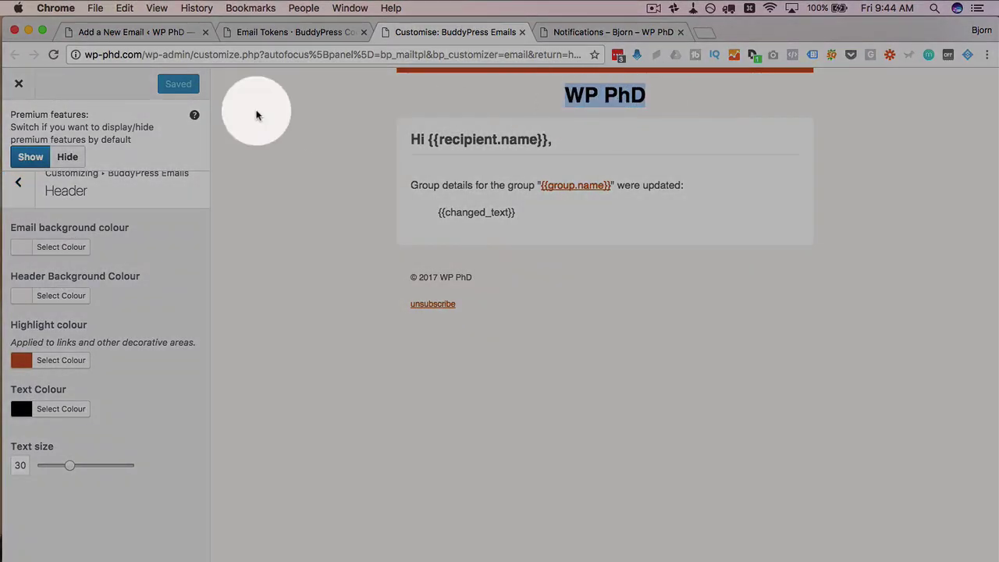
Return to the admin and go to Settings > General.
{"action": "left_click", "coordinate": [153, 32]}
{"action": "scroll", "coordinate": [56, 546], "scroll_direction": "down", "scroll_amount": 3}
{"action": "mouse_move", "coordinate": [47, 527]}
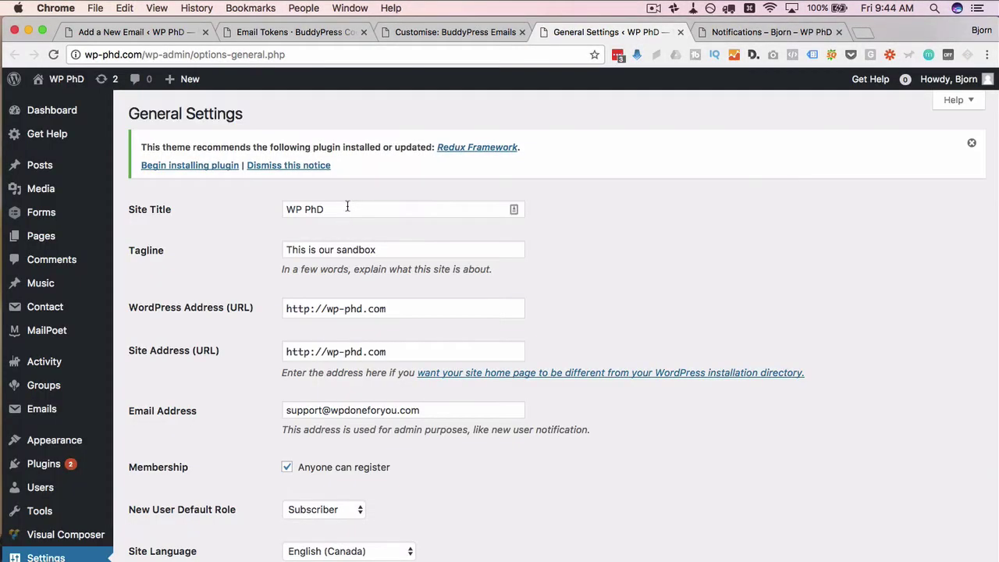
Compare the 'WP PhD' site title in General Settings with the email customizer header.
{"action": "left_click_drag", "start_coordinate": [409, 206], "coordinate": [187, 209]}
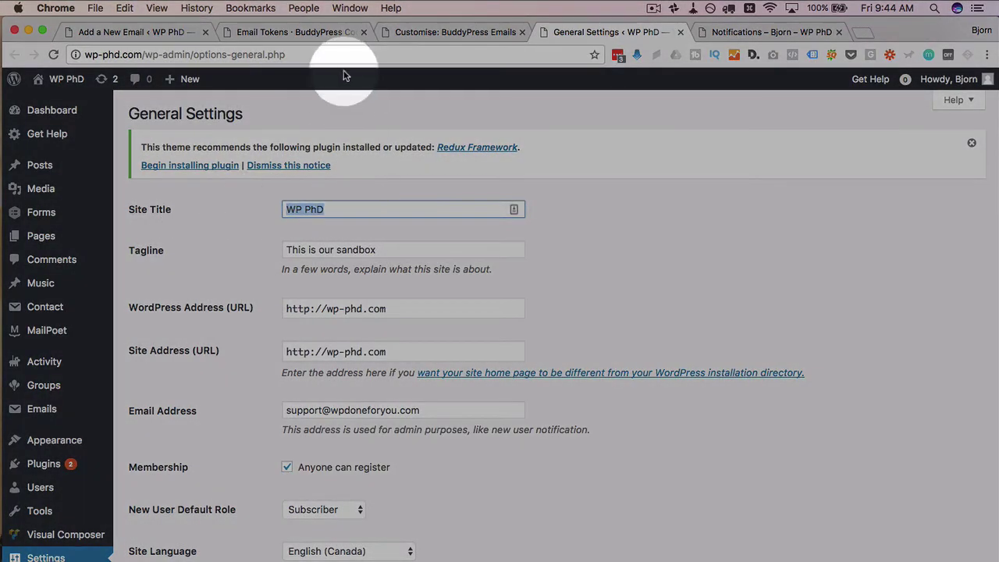
{"action": "left_click", "coordinate": [418, 32]}
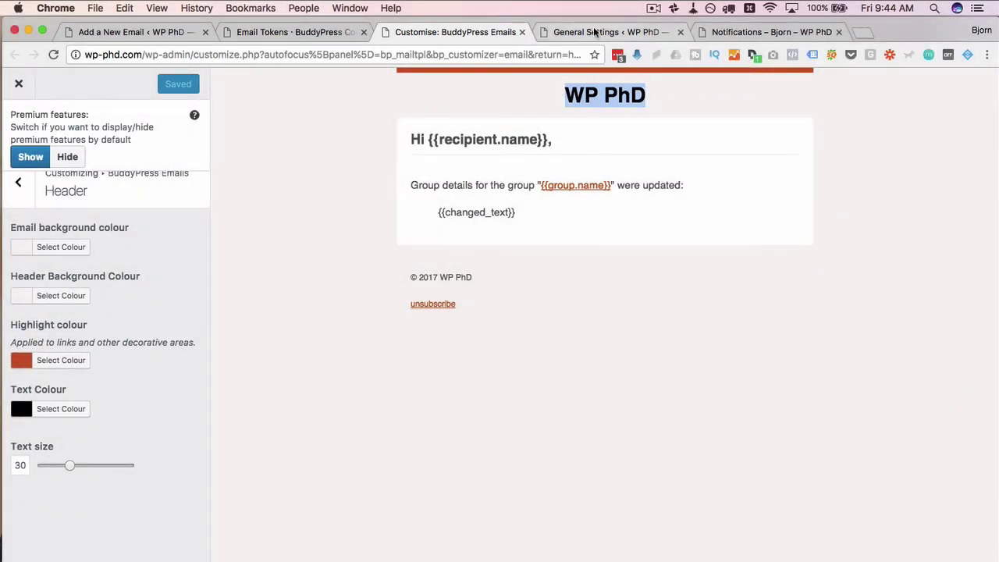
{"action": "left_click", "coordinate": [595, 31]}
{"action": "left_click", "coordinate": [292, 213]}
{"action": "double_click", "coordinate": [315, 209]}
{"action": "left_click", "coordinate": [450, 32]}
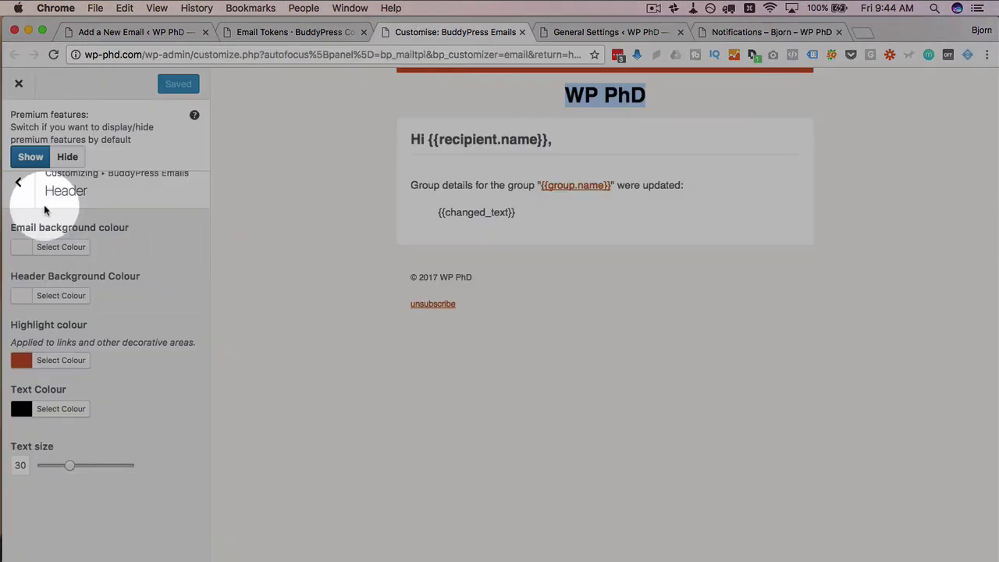
Review the email customizer's Body and Footer sections.
{"action": "left_click", "coordinate": [19, 188]}
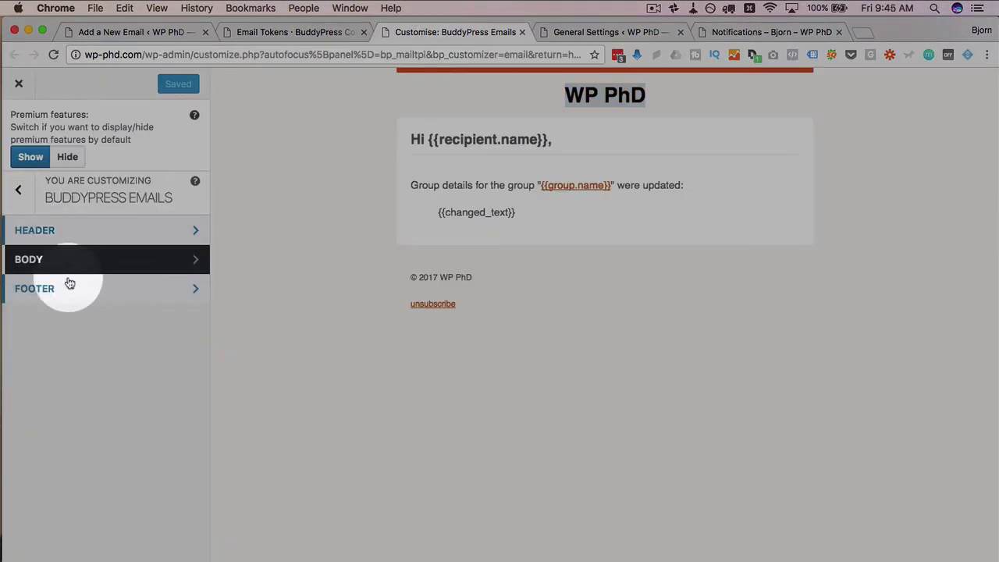
{"action": "left_click", "coordinate": [53, 266]}
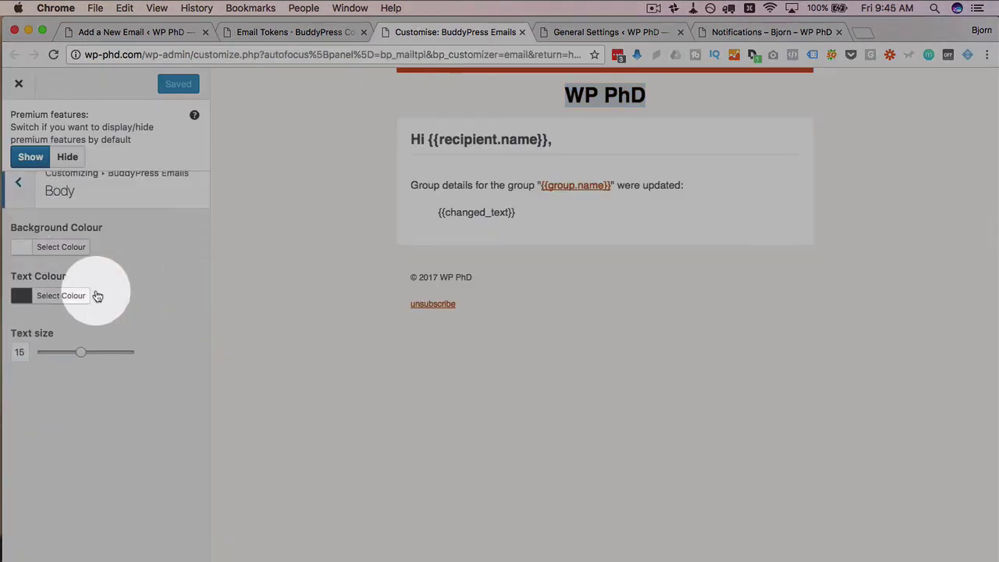
{"action": "left_click", "coordinate": [20, 187]}
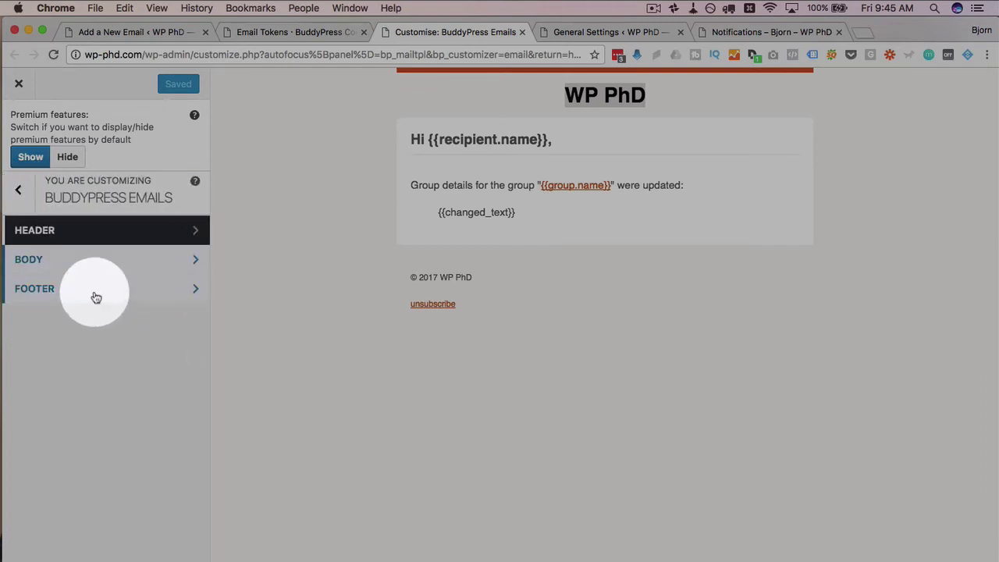
{"action": "left_click", "coordinate": [96, 293]}
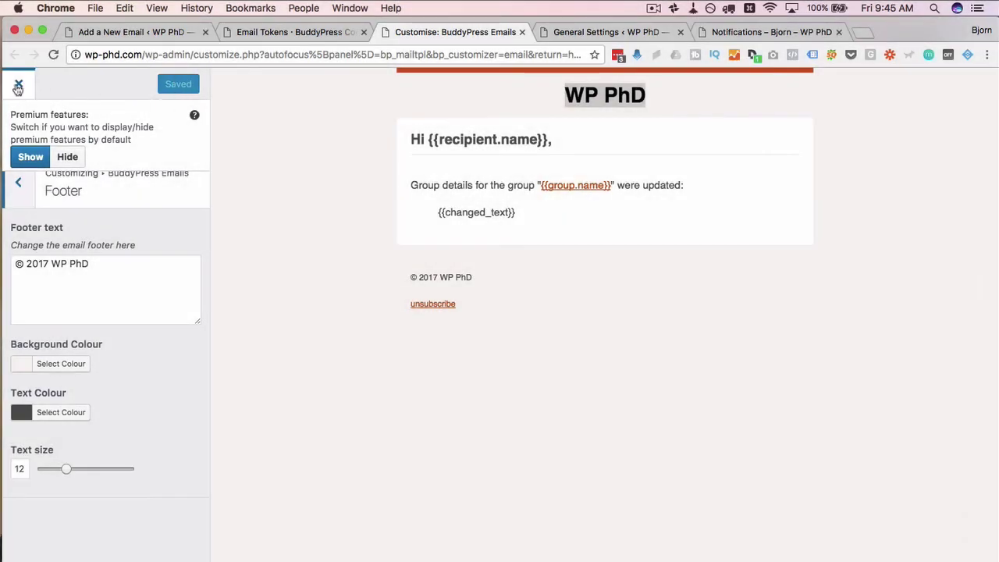
Close the email customizer and go to the All Emails list.
{"action": "key", "text": "super+w"}
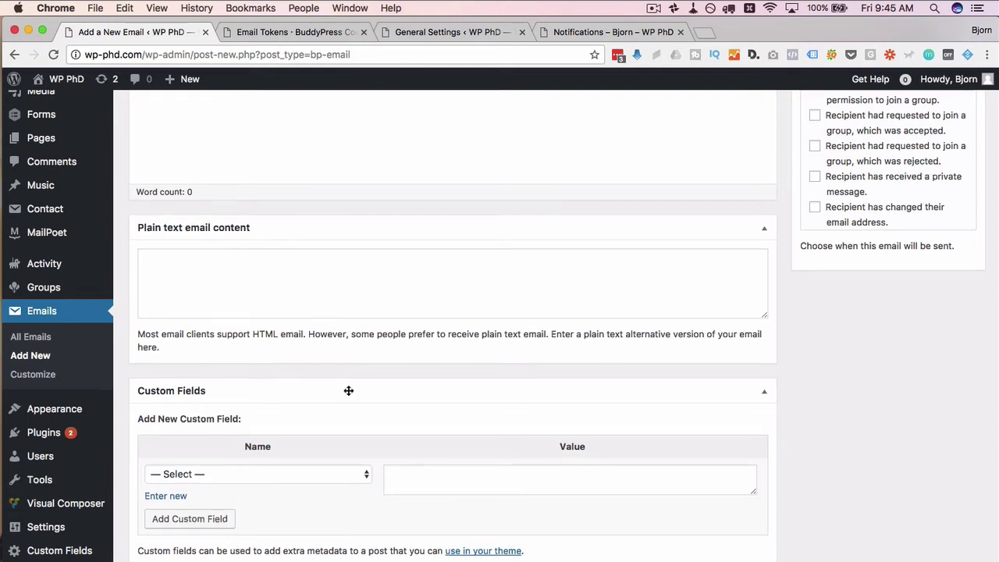
{"action": "scroll", "coordinate": [348, 390], "scroll_direction": "up", "scroll_amount": 1}
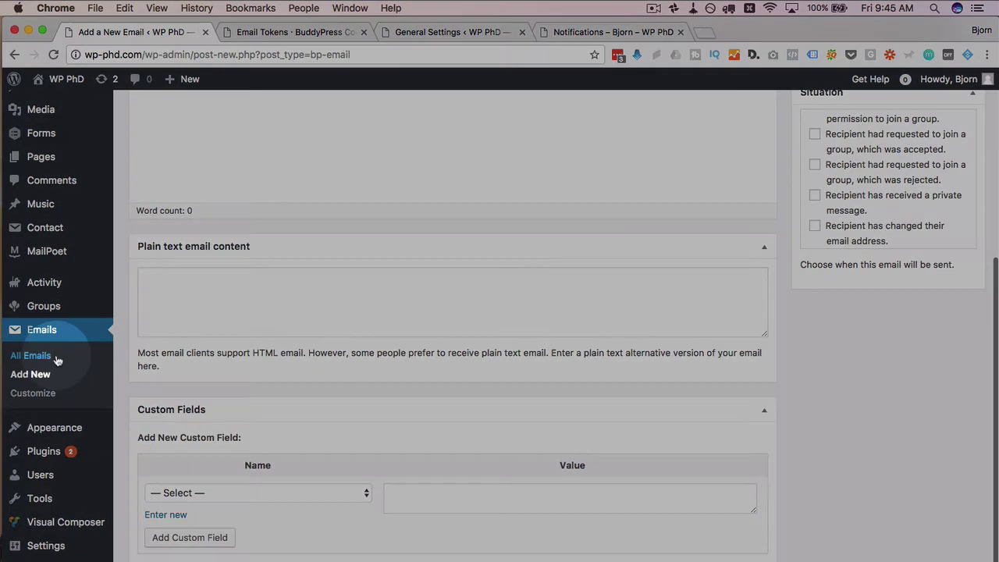
{"action": "left_click", "coordinate": [55, 356]}
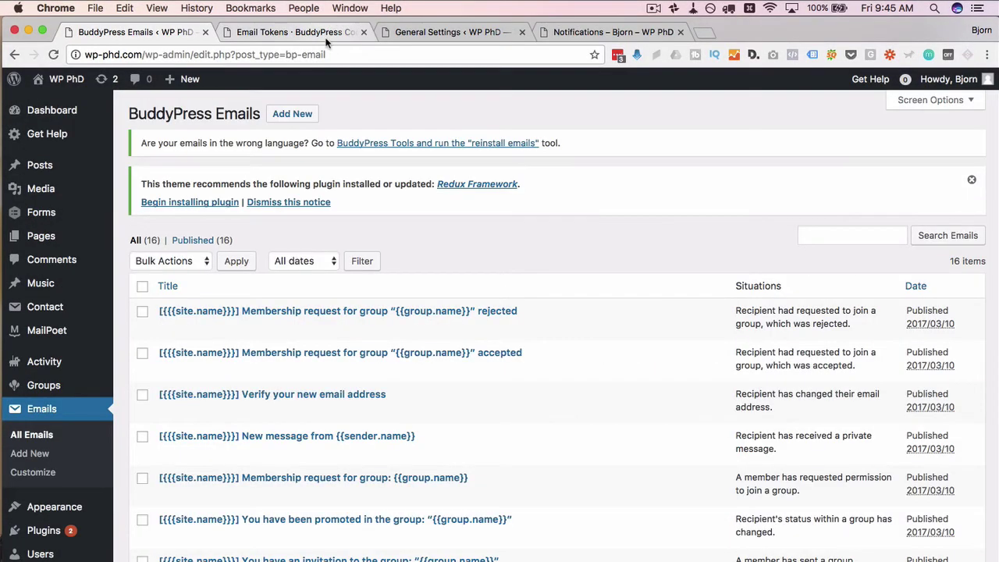
Browse the member's Notifications, Messages, Friends and Groups pages, which show no friends or groups.
{"action": "left_click", "coordinate": [566, 33]}
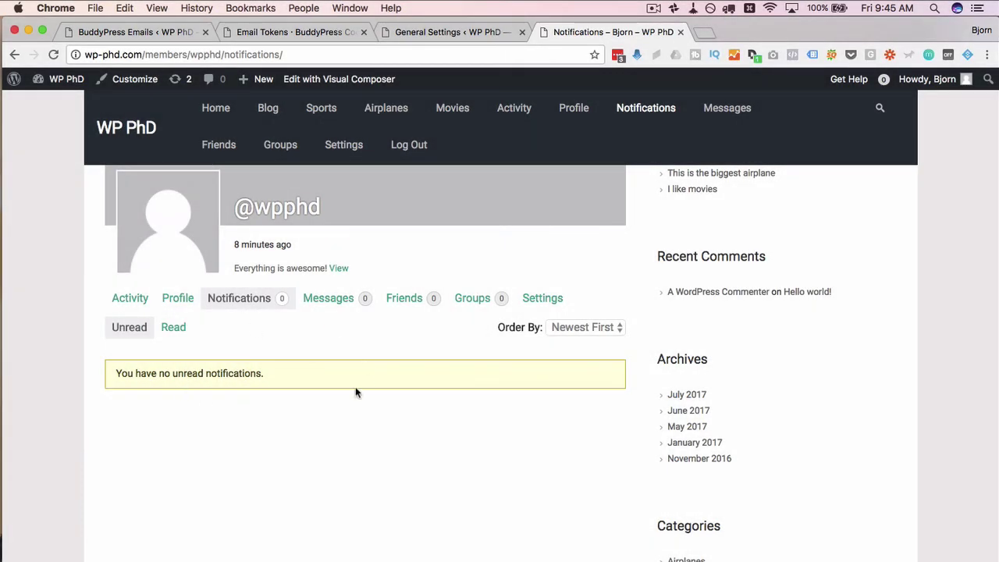
{"action": "left_click", "coordinate": [334, 302]}
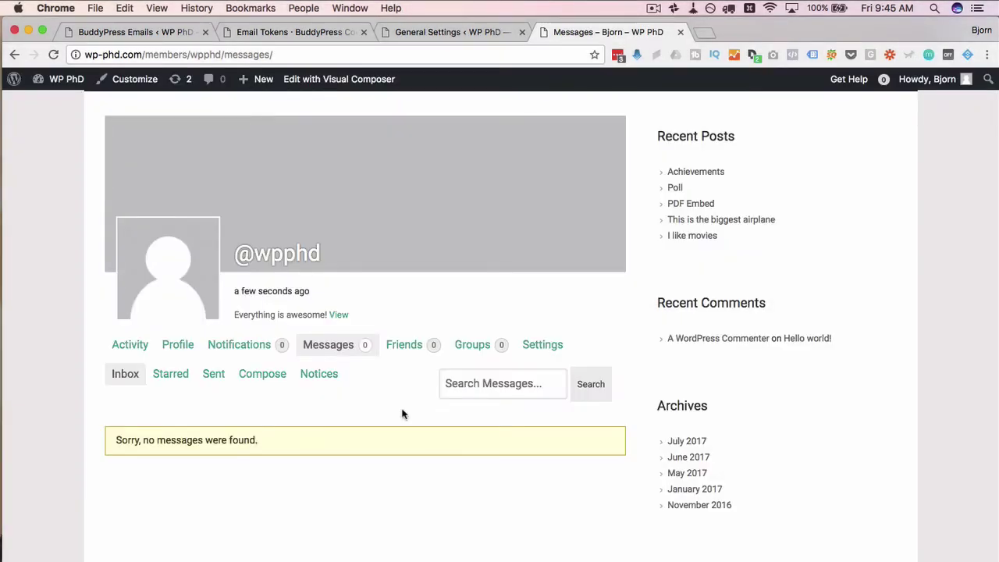
{"action": "left_click", "coordinate": [244, 350]}
{"action": "scroll", "coordinate": [326, 431], "scroll_direction": "down", "scroll_amount": 1}
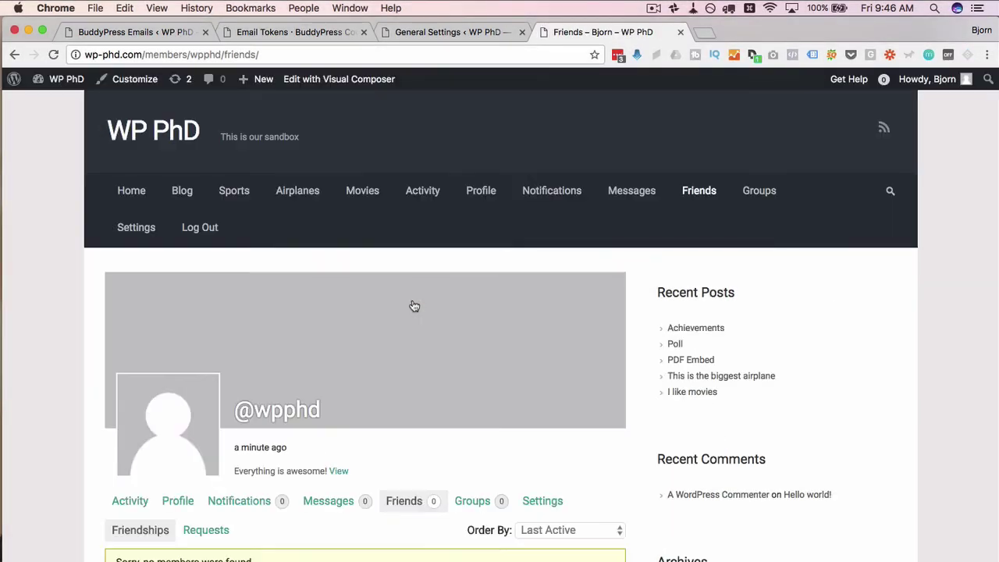
{"action": "scroll", "coordinate": [234, 515], "scroll_direction": "down", "scroll_amount": 4}
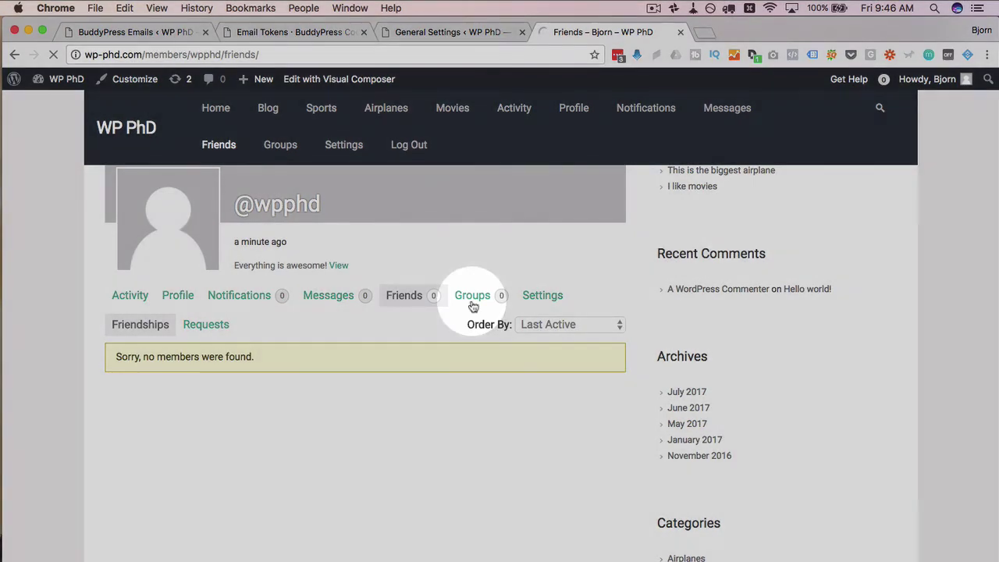
{"action": "left_click", "coordinate": [471, 301]}
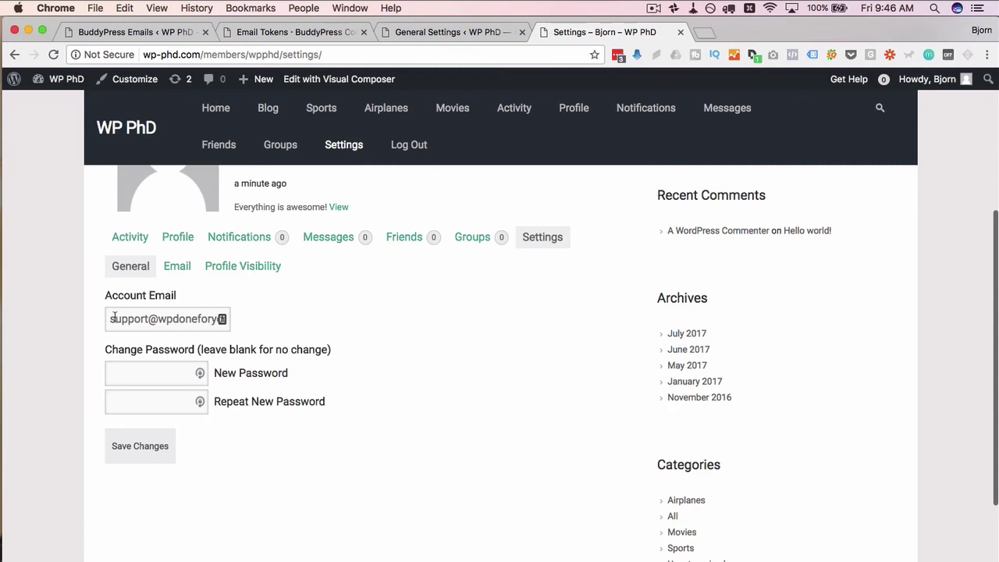
Look over the account email and password fields, then go to Email preferences.
{"action": "left_click_drag", "start_coordinate": [114, 317], "coordinate": [350, 319]}
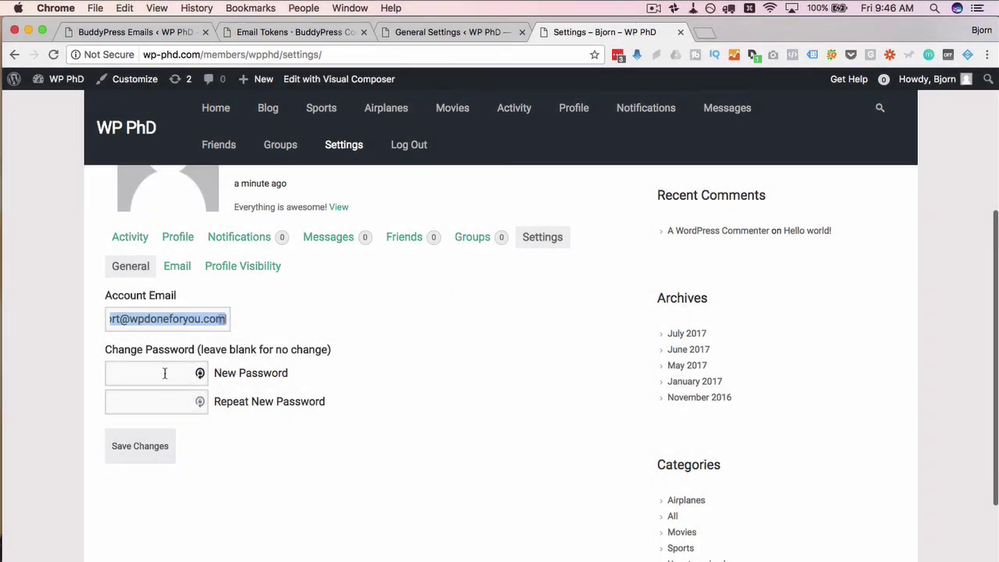
{"action": "left_click", "coordinate": [165, 403]}
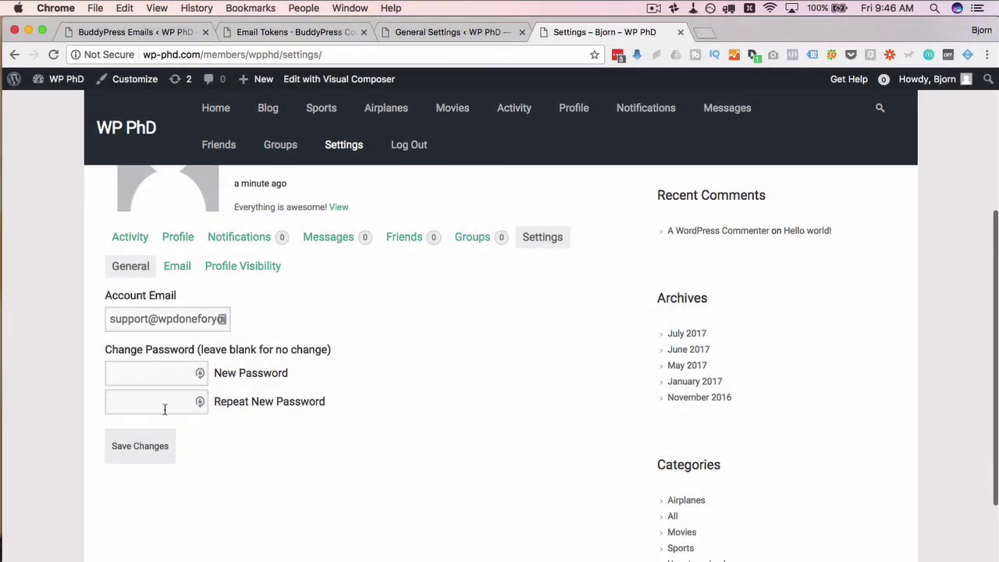
{"action": "left_click", "coordinate": [178, 268]}
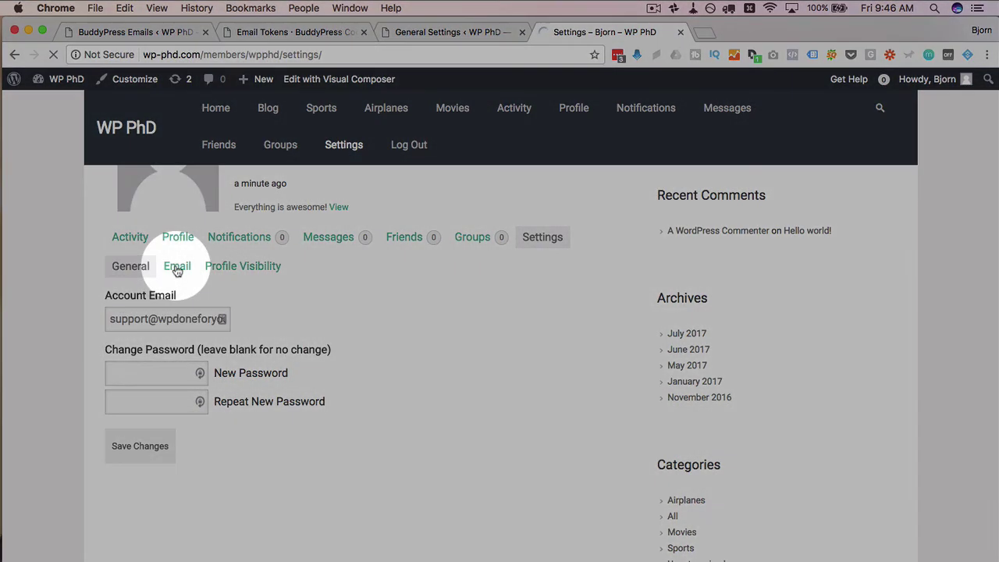
Set group join request decision emails to No.
{"action": "scroll", "coordinate": [78, 415], "scroll_direction": "down", "scroll_amount": 3}
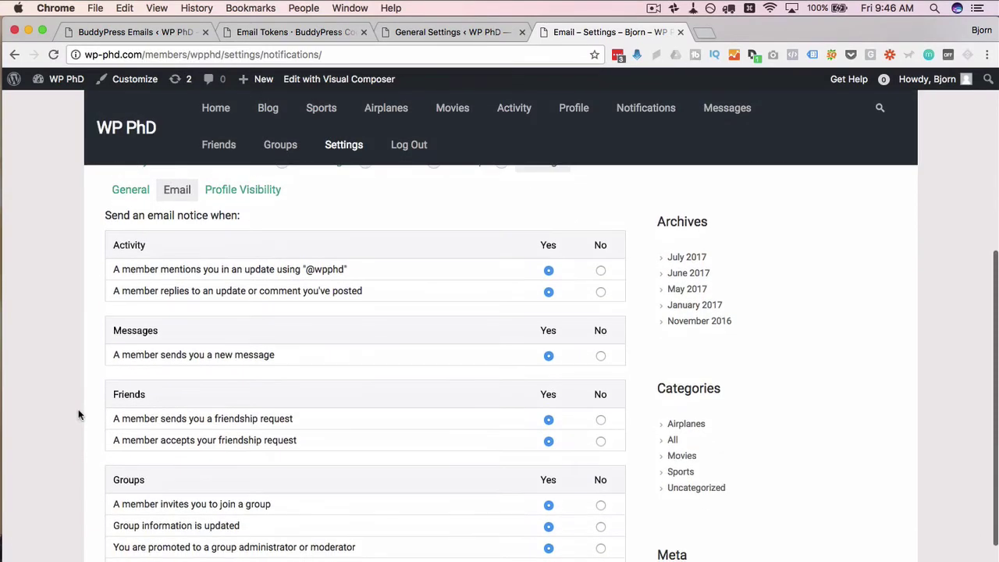
{"action": "scroll", "coordinate": [303, 415], "scroll_direction": "down", "scroll_amount": 3}
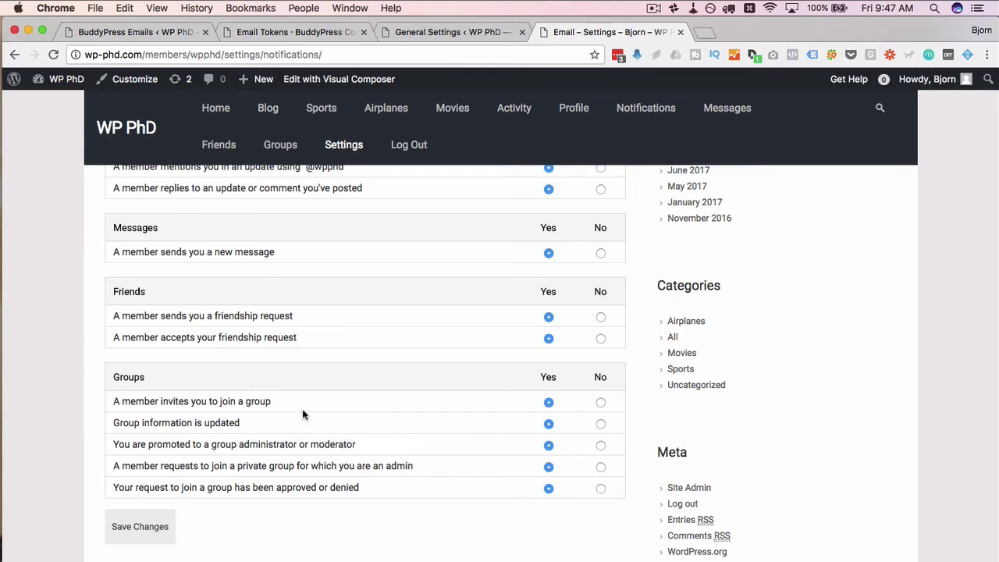
{"action": "scroll", "coordinate": [251, 517], "scroll_direction": "down", "scroll_amount": 1}
{"action": "left_click_drag", "start_coordinate": [114, 445], "coordinate": [371, 442]}
{"action": "left_click", "coordinate": [457, 461]}
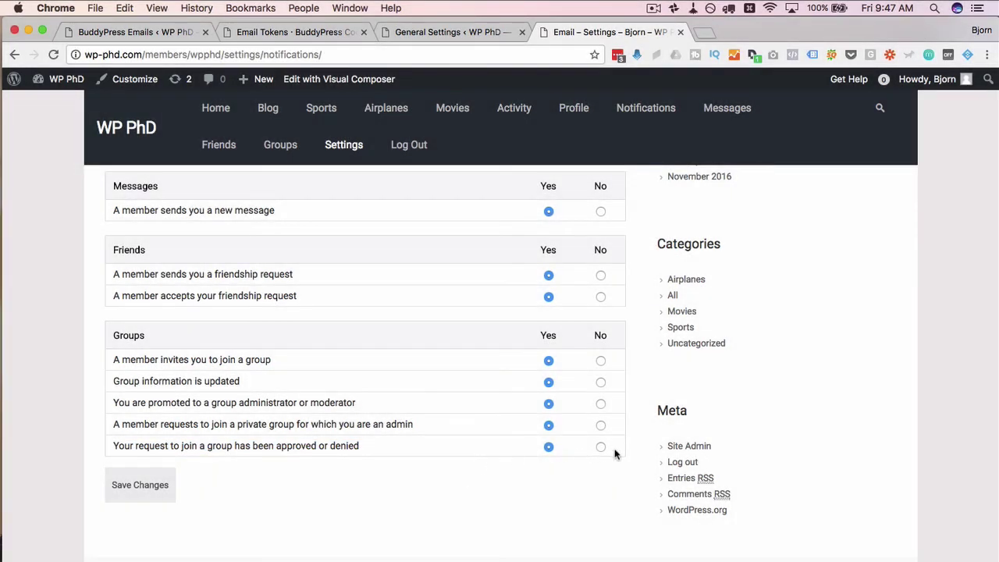
{"action": "left_click", "coordinate": [603, 452]}
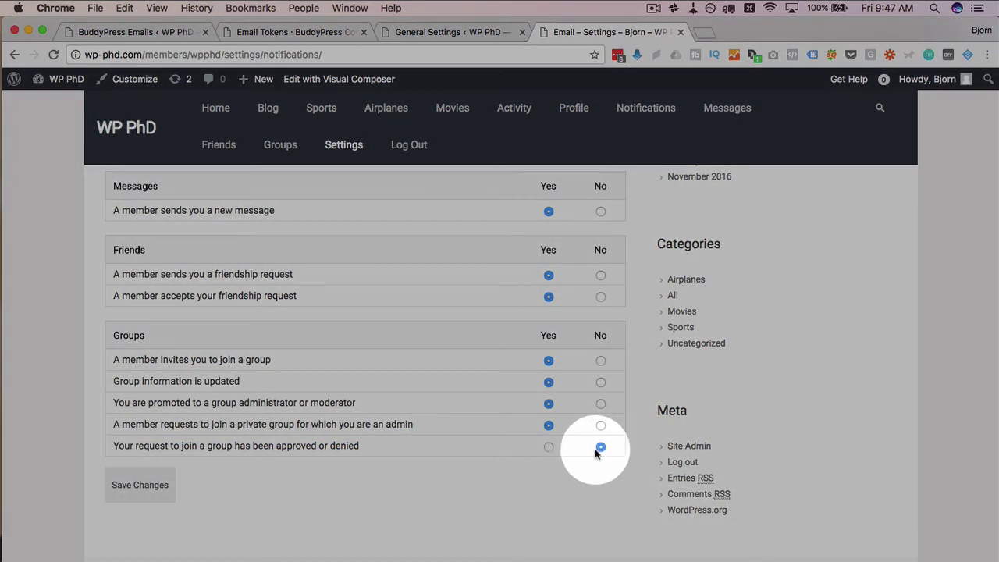
Set email notices for mentions to No.
{"action": "scroll", "coordinate": [503, 450], "scroll_direction": "up", "scroll_amount": 4}
{"action": "scroll", "coordinate": [502, 450], "scroll_direction": "up", "scroll_amount": 1}
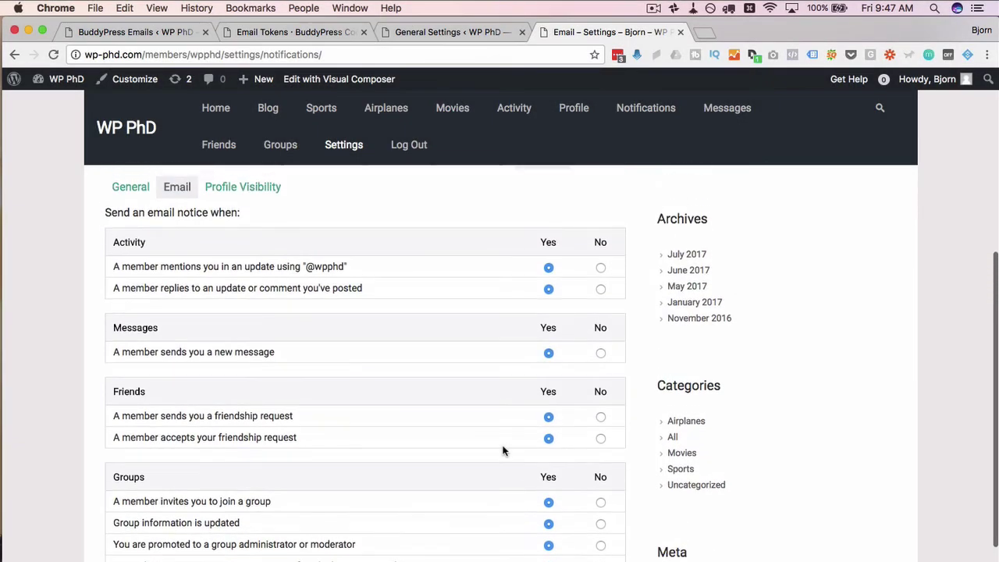
{"action": "left_click_drag", "start_coordinate": [114, 266], "coordinate": [551, 266]}
{"action": "left_click", "coordinate": [600, 267]}
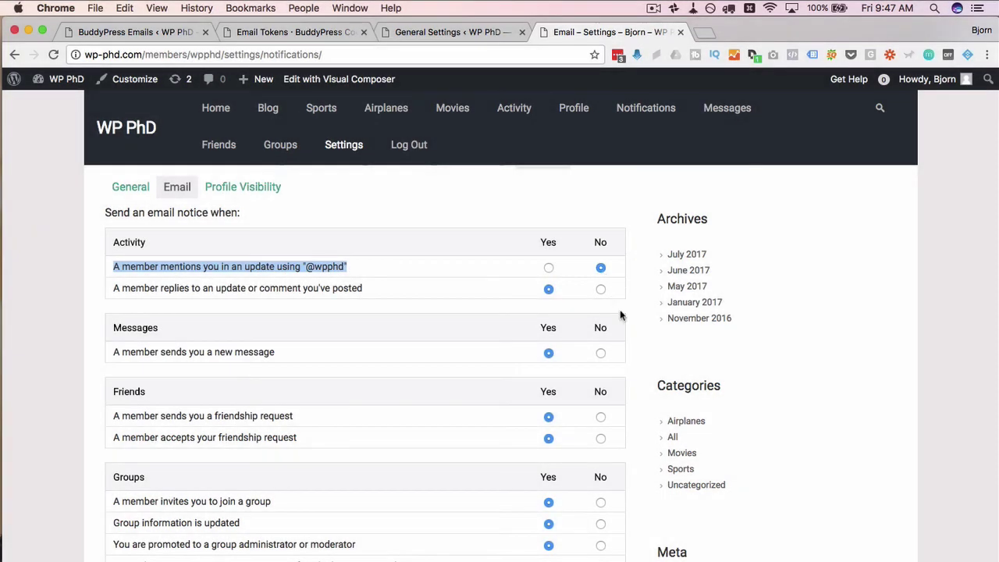
Save the email notification preferences.
{"action": "scroll", "coordinate": [285, 362], "scroll_direction": "down", "scroll_amount": 1}
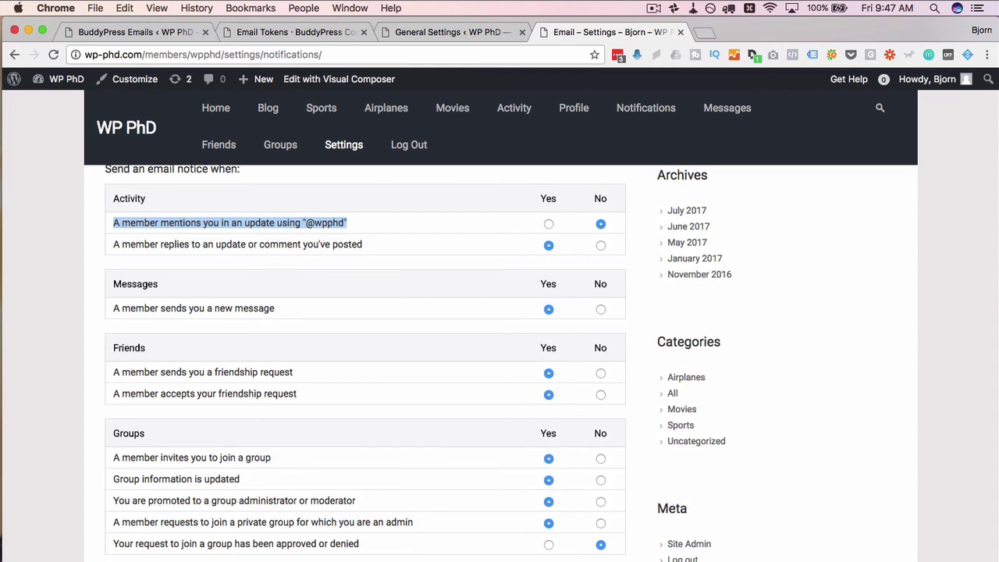
{"action": "scroll", "coordinate": [500, 362], "scroll_direction": "down", "scroll_amount": 1}
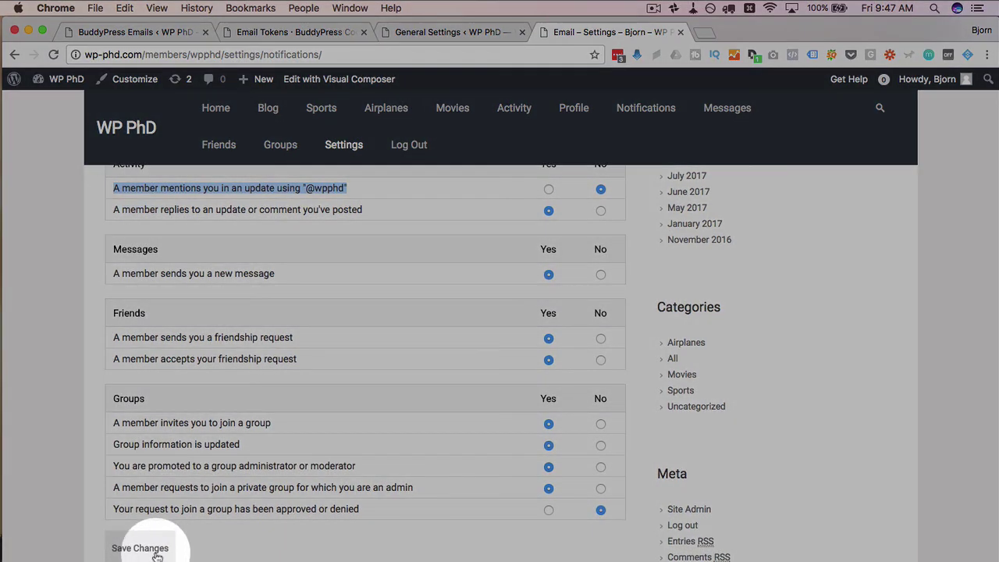
{"action": "left_click", "coordinate": [141, 549]}
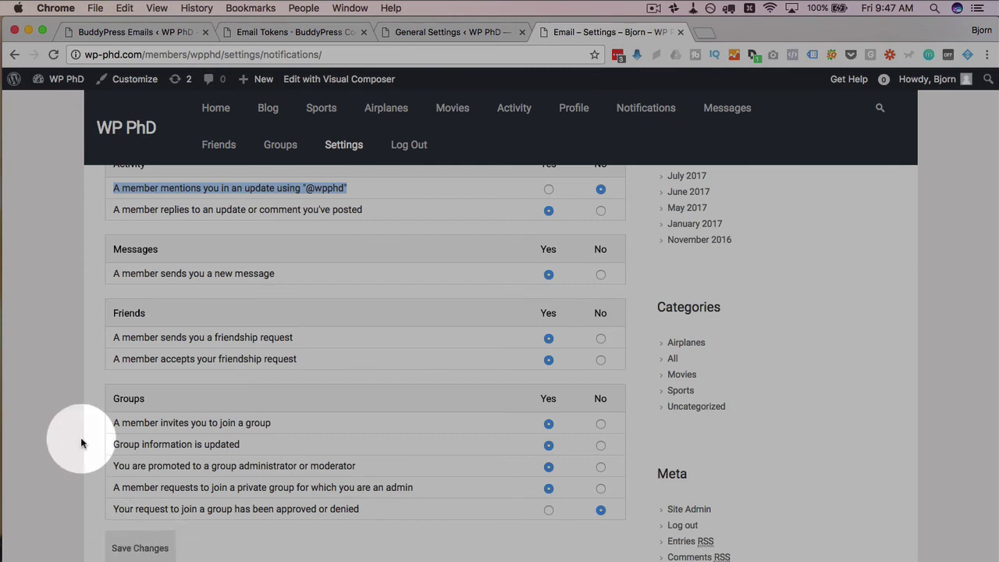
{"action": "scroll", "coordinate": [80, 437], "scroll_direction": "up", "scroll_amount": 6}
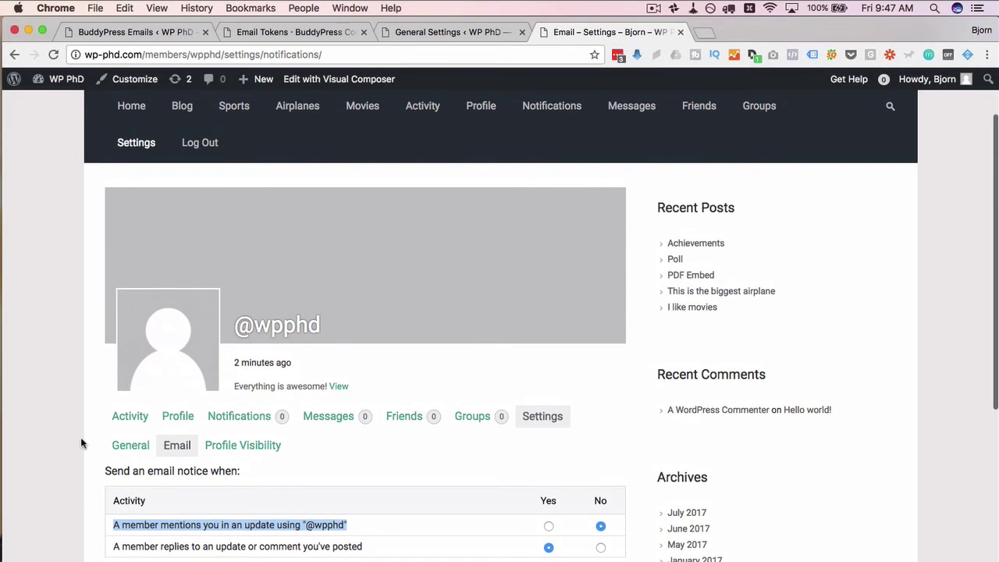